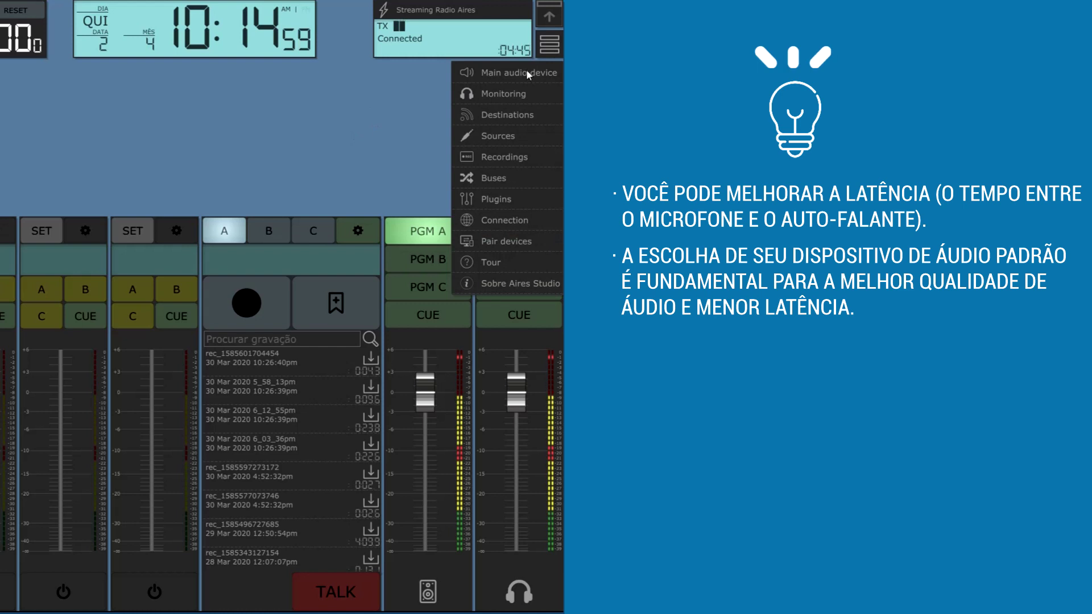
Step: Review the main audio device's type, sample rate and buffer size options, keeping ASIO as the device type
{"action": "left_click", "coordinate": [538, 73]}
{"action": "left_click", "coordinate": [491, 97]}
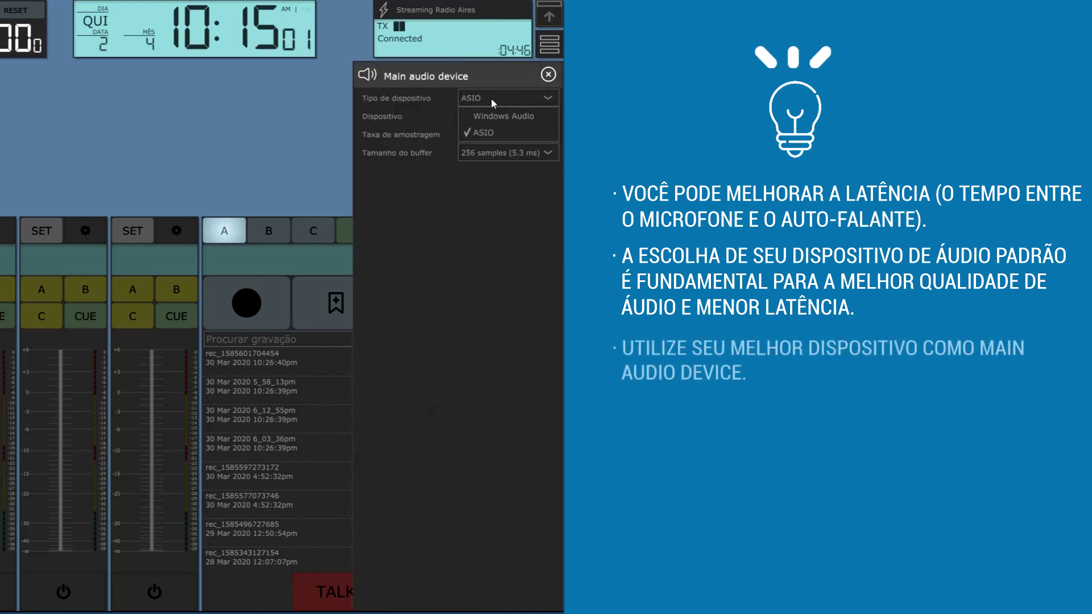
{"action": "left_click", "coordinate": [507, 135]}
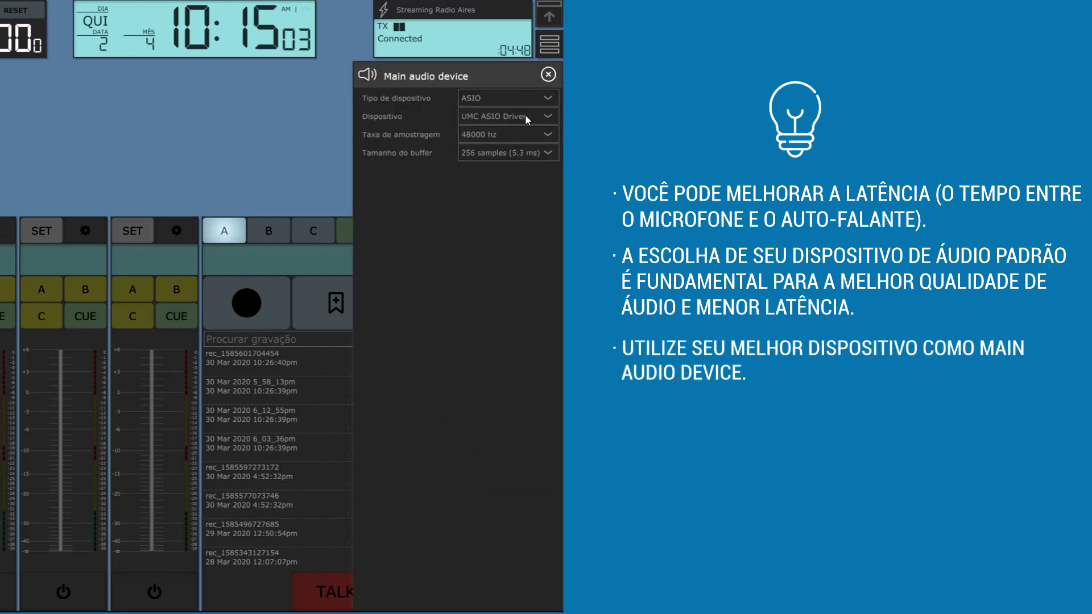
{"action": "left_click", "coordinate": [494, 135]}
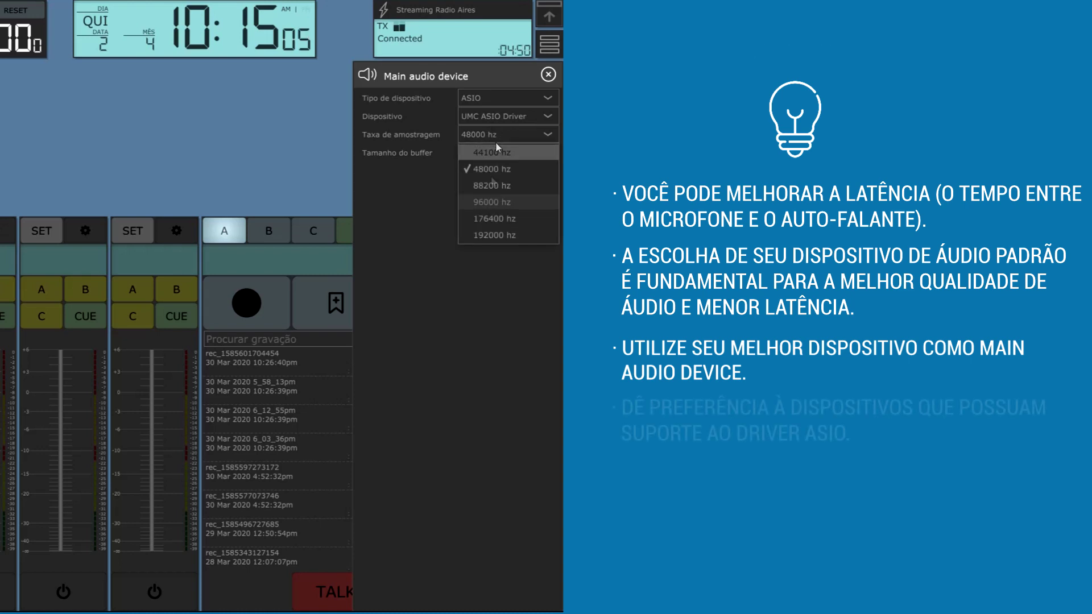
{"action": "left_click", "coordinate": [515, 299]}
{"action": "left_click", "coordinate": [503, 151]}
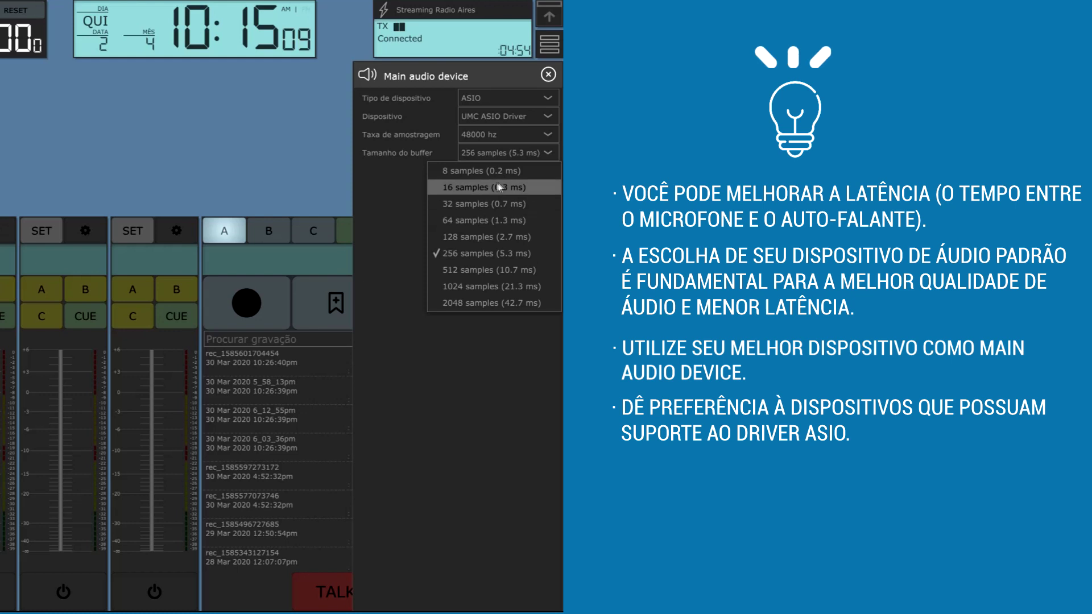
{"action": "left_click", "coordinate": [383, 210]}
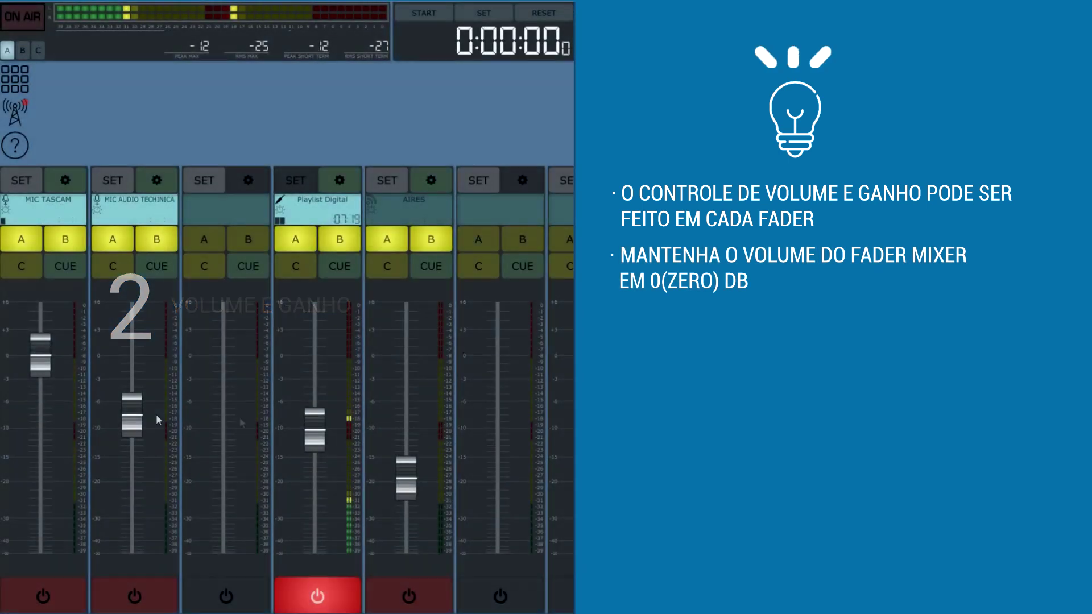
Step: Raise the volume faders of the MIC AUDIO TECHINICA and Playlist Digital channels to 0 dB
{"action": "left_click_drag", "start_coordinate": [129, 416], "coordinate": [128, 366]}
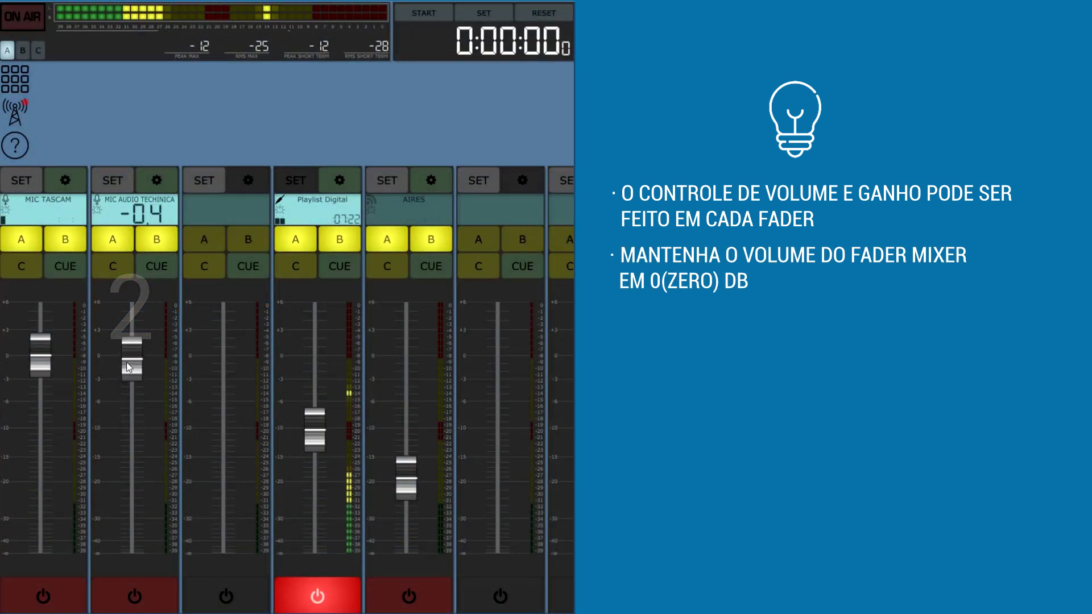
{"action": "left_click_drag", "start_coordinate": [308, 448], "coordinate": [309, 364]}
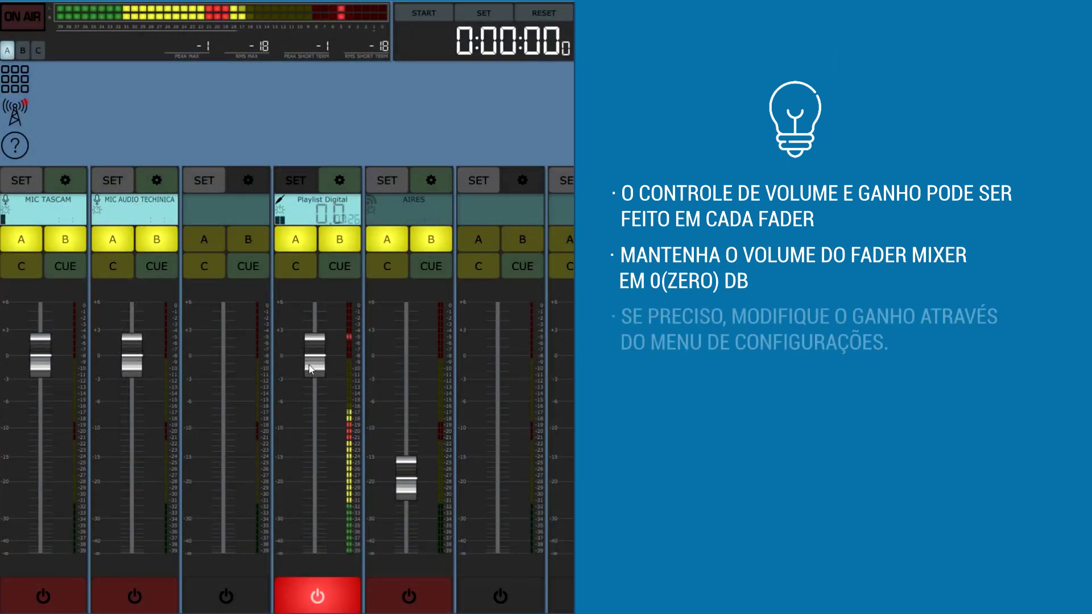
Step: Lower the Playlist Digital channel's gain to about -7.7 in its channel settings
{"action": "left_click", "coordinate": [340, 179]}
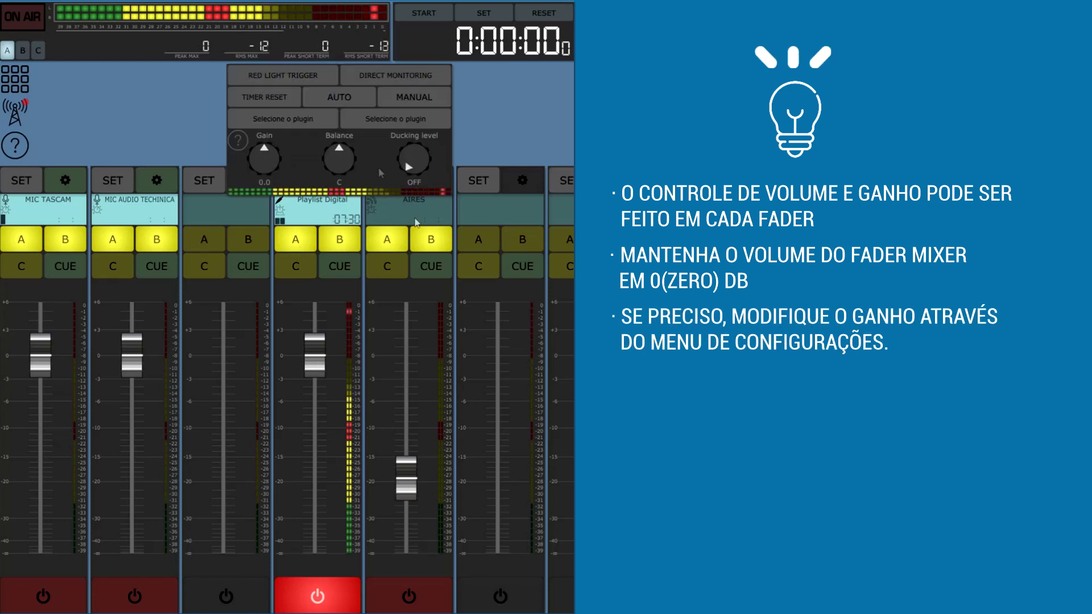
{"action": "left_click_drag", "start_coordinate": [263, 149], "coordinate": [263, 151]}
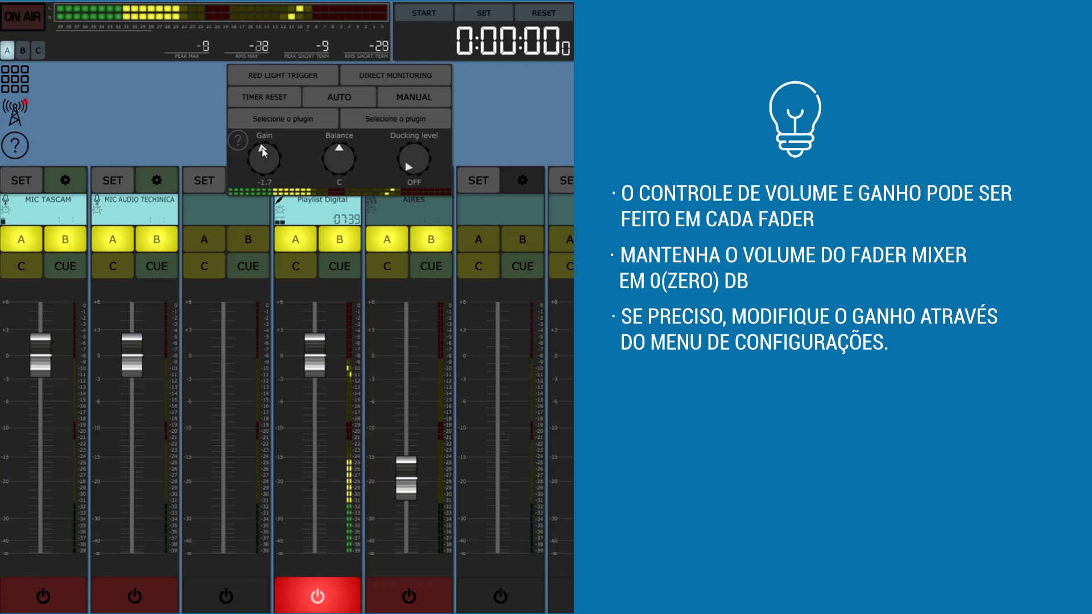
{"action": "left_click_drag", "start_coordinate": [263, 152], "coordinate": [259, 153]}
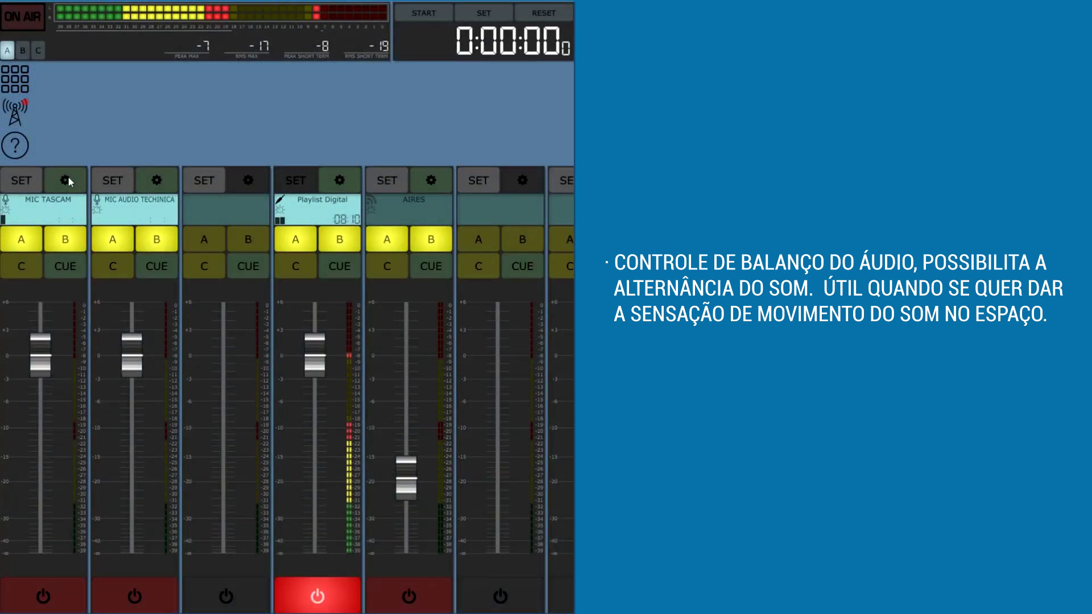
Step: Sweep the MIC TASCAM channel's pan away from center and return it to Mono
{"action": "left_click", "coordinate": [67, 178]}
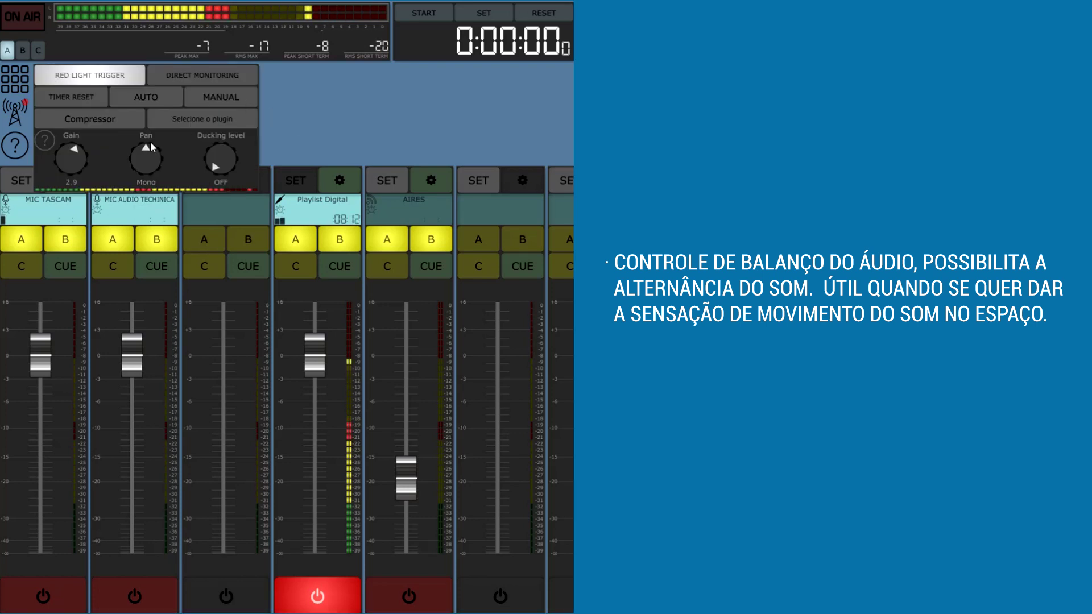
{"action": "left_click_drag", "start_coordinate": [154, 144], "coordinate": [178, 146]}
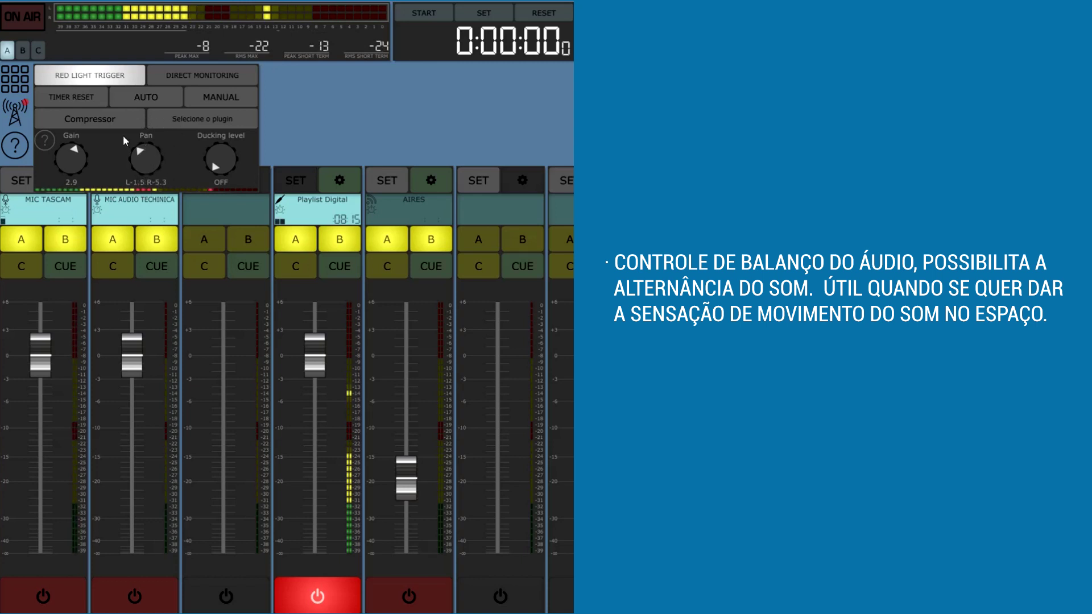
{"action": "left_click_drag", "start_coordinate": [119, 170], "coordinate": [164, 218]}
{"action": "left_click_drag", "start_coordinate": [152, 154], "coordinate": [148, 136]}
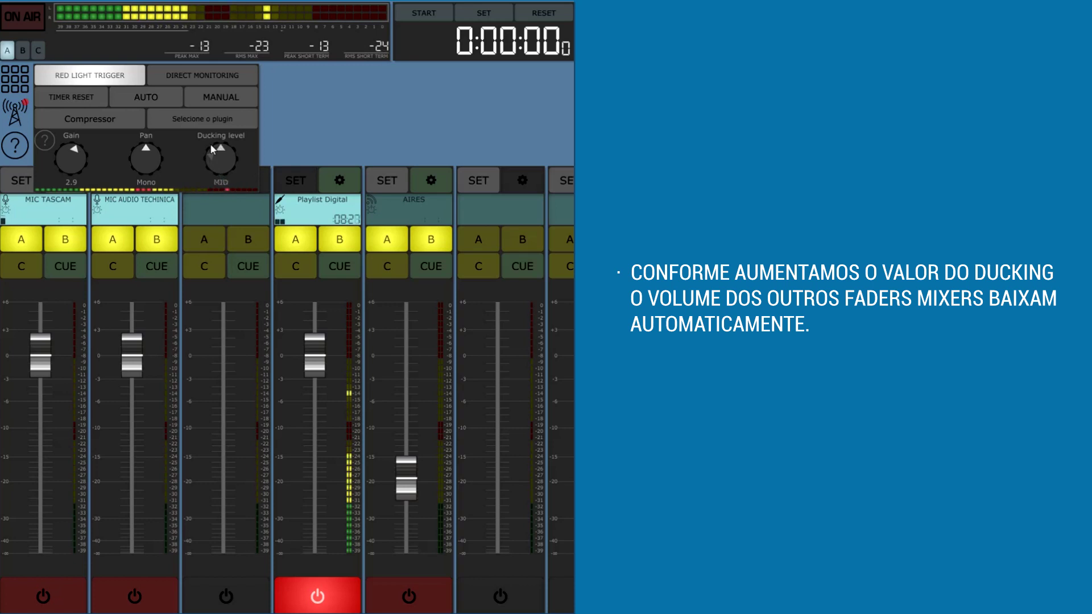
Step: Raise the MIC TASCAM channel's ducking level and switch the channel on
{"action": "left_click_drag", "start_coordinate": [231, 146], "coordinate": [238, 152]}
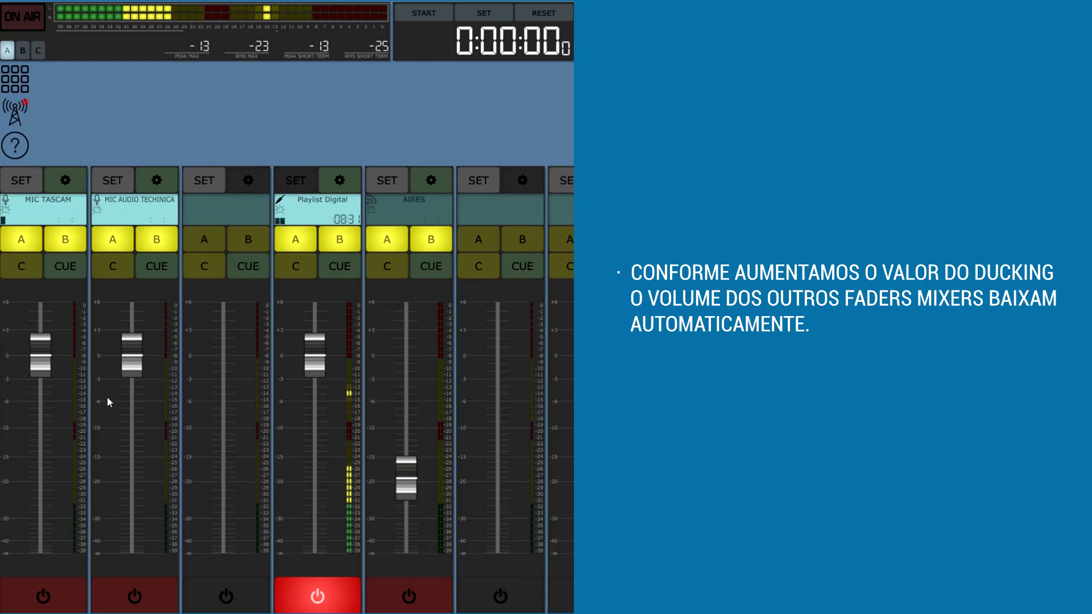
{"action": "left_click", "coordinate": [44, 596]}
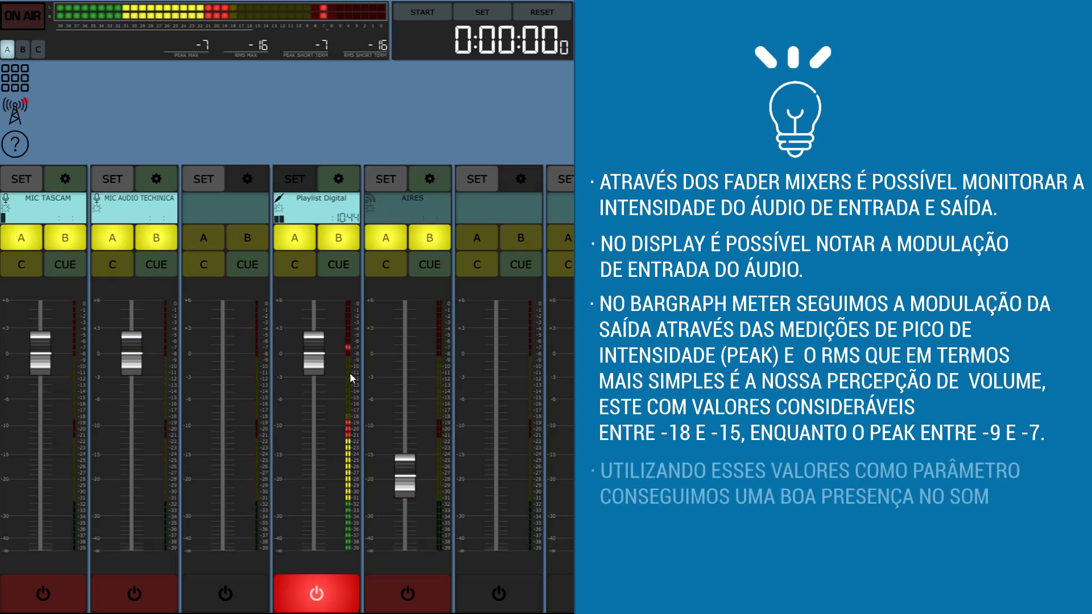
Step: Check the Playlist Digital channel's fader and gain settings against its output level
{"action": "mouse_move", "coordinate": [317, 358]}
{"action": "left_mouse_down"}
{"action": "mouse_move", "coordinate": [316, 369]}
{"action": "mouse_move", "coordinate": [313, 357]}
{"action": "left_mouse_up"}
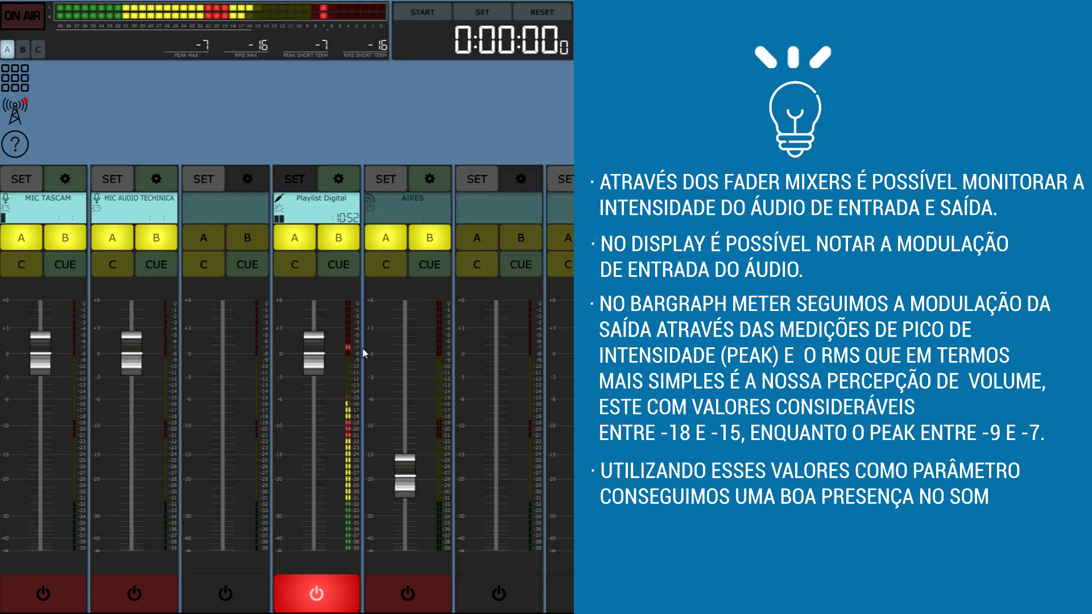
{"action": "left_click", "coordinate": [331, 182]}
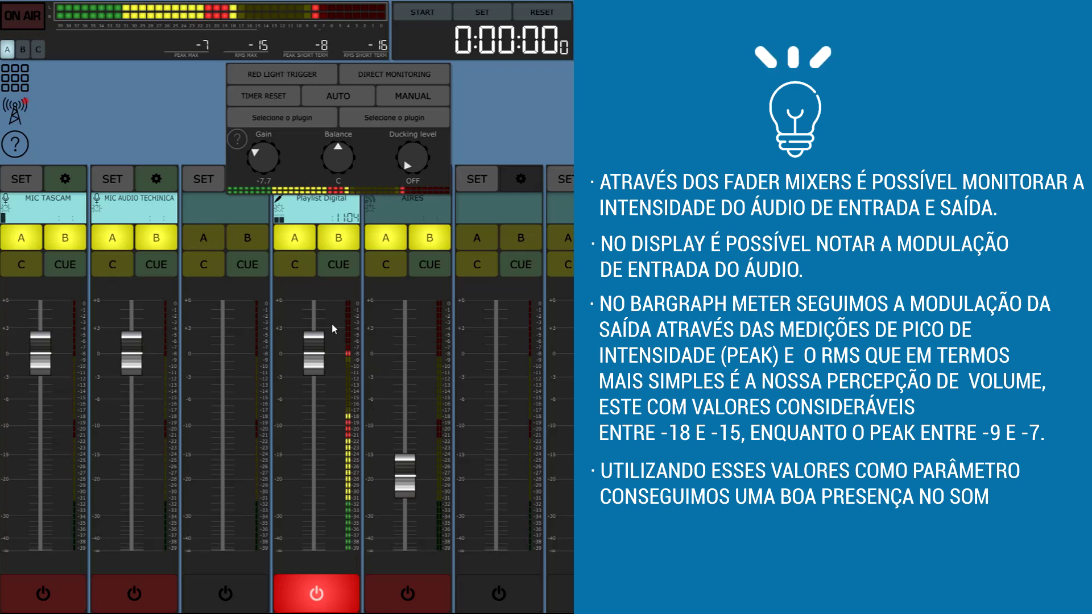
{"action": "left_click", "coordinate": [336, 304]}
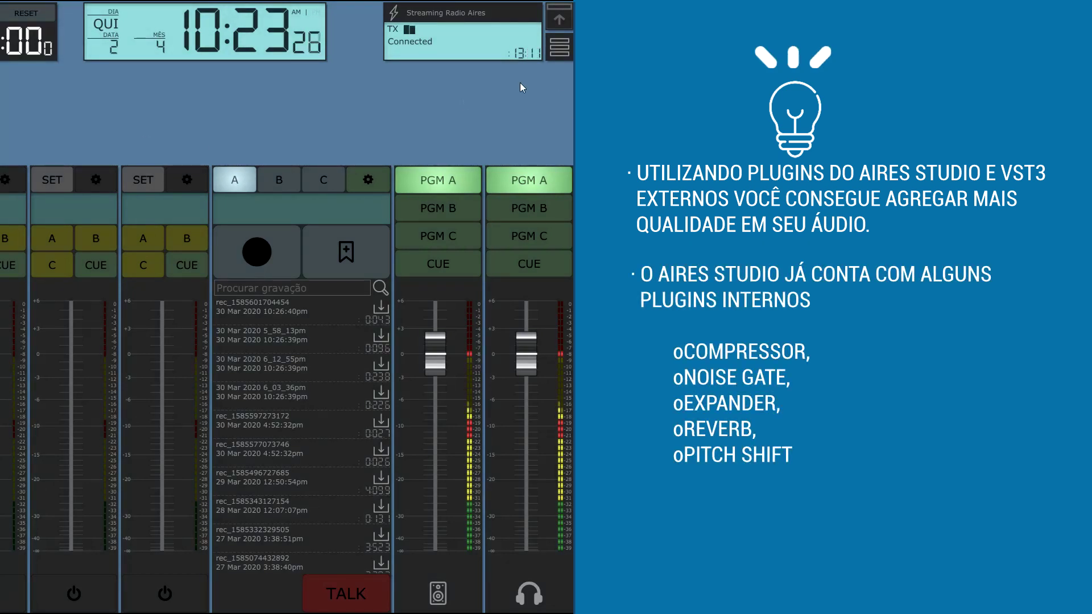
Step: View the list of plugins available in the program, then close it
{"action": "left_click", "coordinate": [565, 51]}
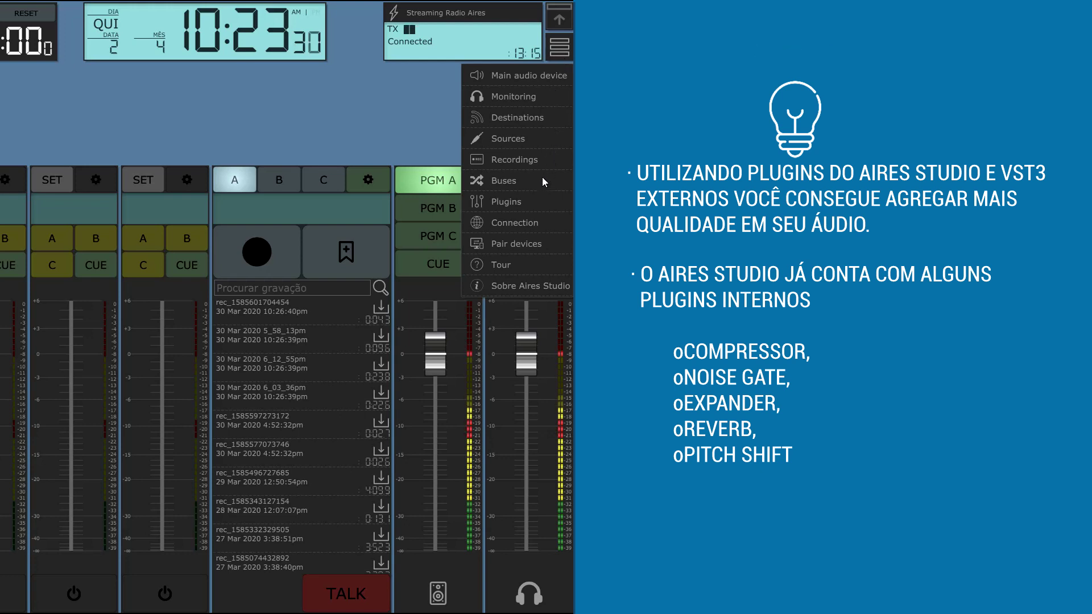
{"action": "left_click", "coordinate": [503, 202]}
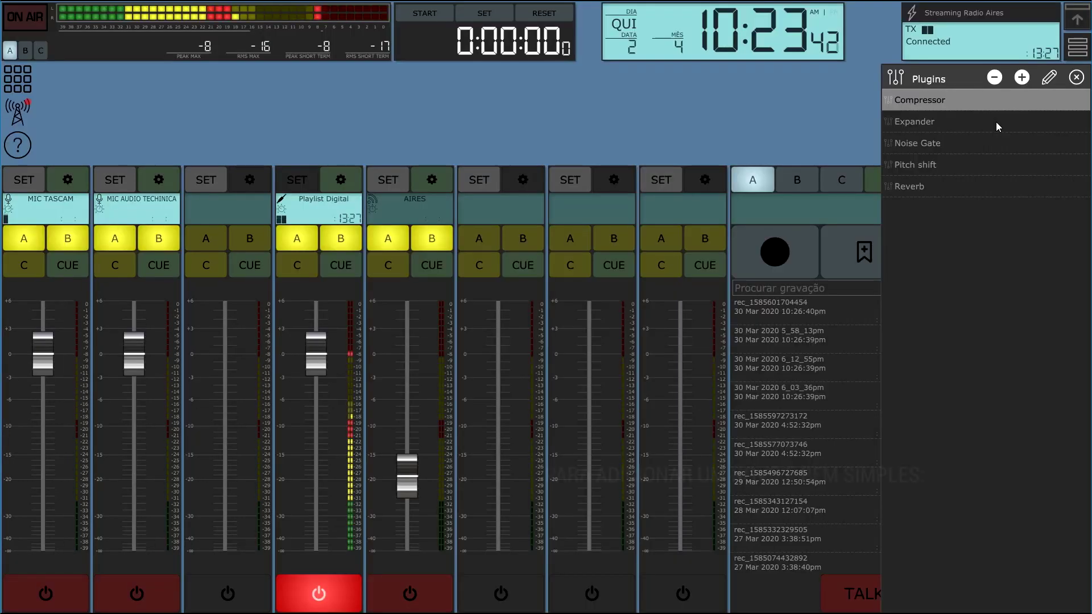
{"action": "left_click", "coordinate": [828, 134]}
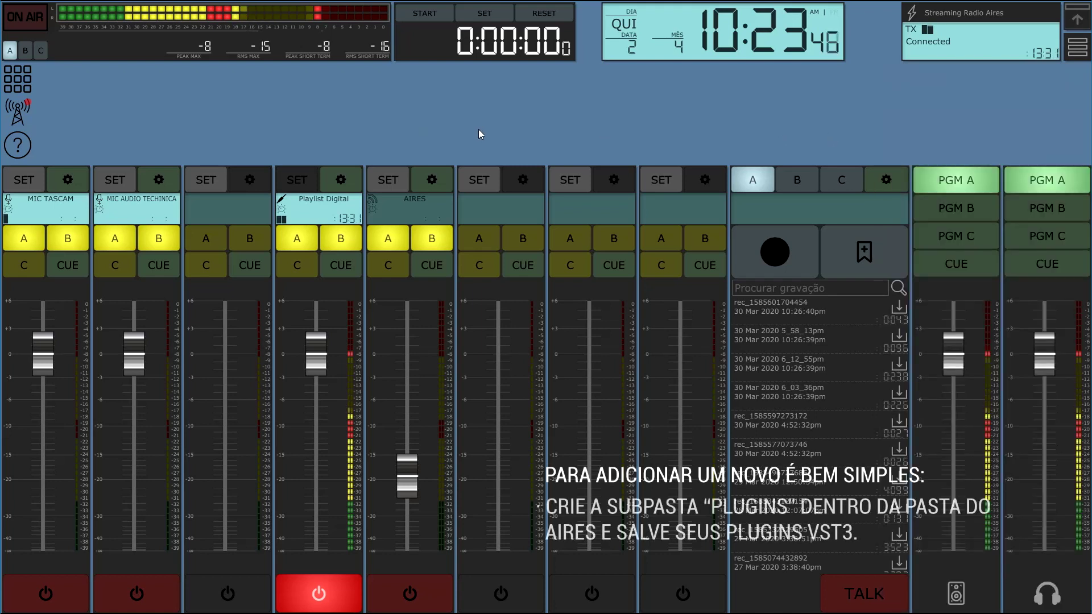
Step: Switch to File Explorer and create a folder named plugins inside C:\Aires Studio
{"action": "key", "text": "alt+Tab"}
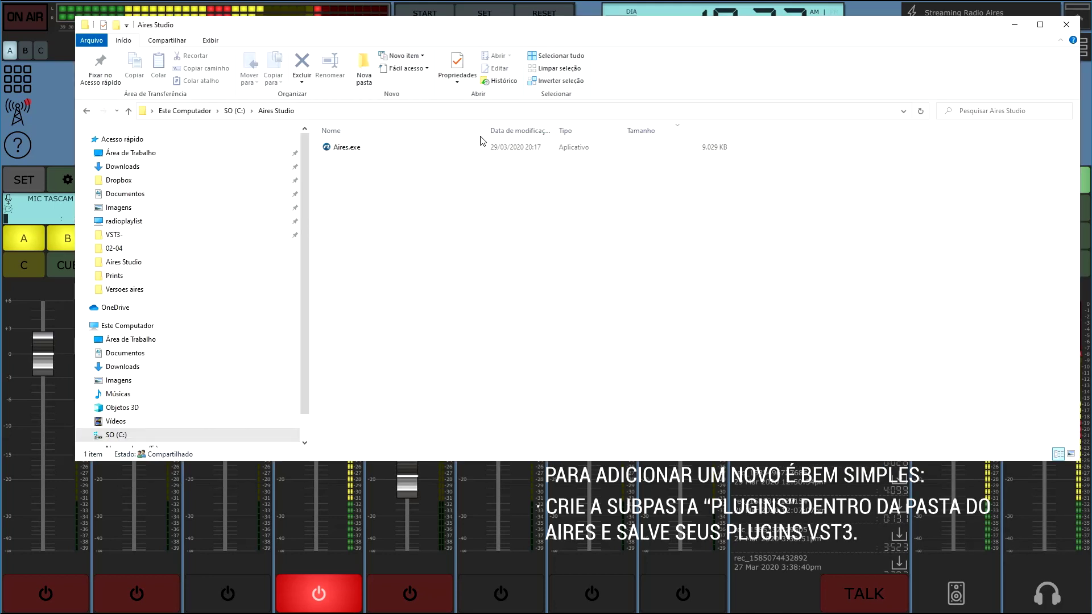
{"action": "right_click", "coordinate": [454, 294]}
{"action": "mouse_move", "coordinate": [332, 364]}
{"action": "left_click", "coordinate": [464, 365]}
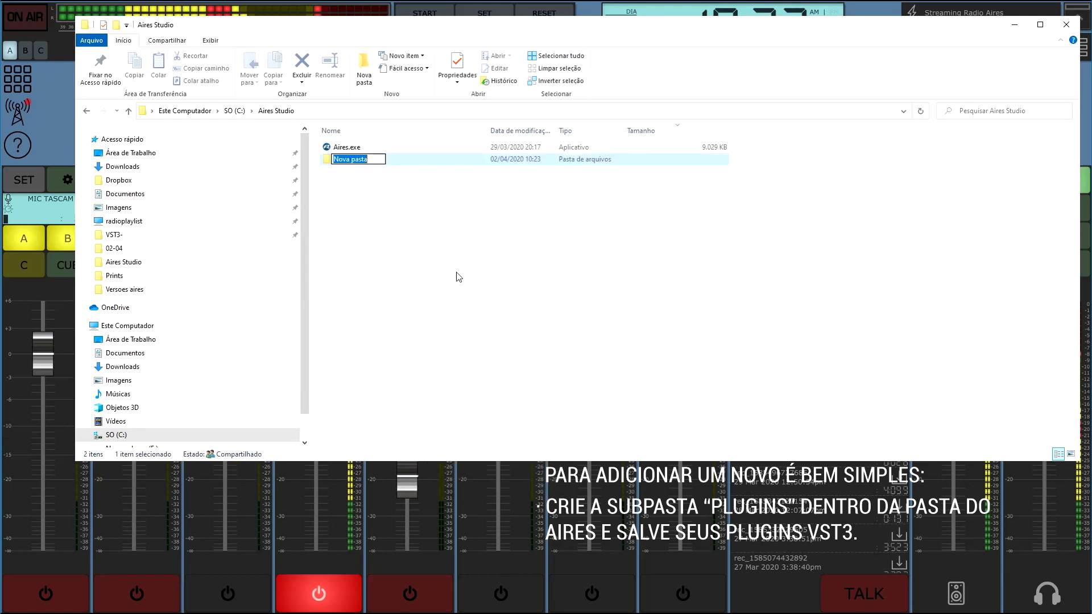
{"action": "type", "text": "plugins"}
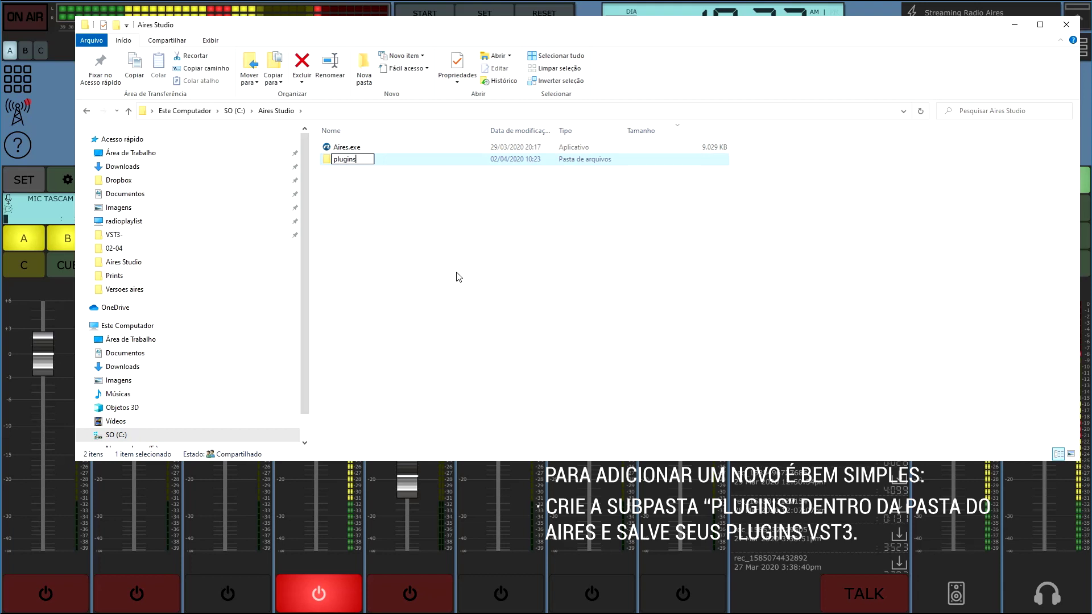
{"action": "key", "text": "Return"}
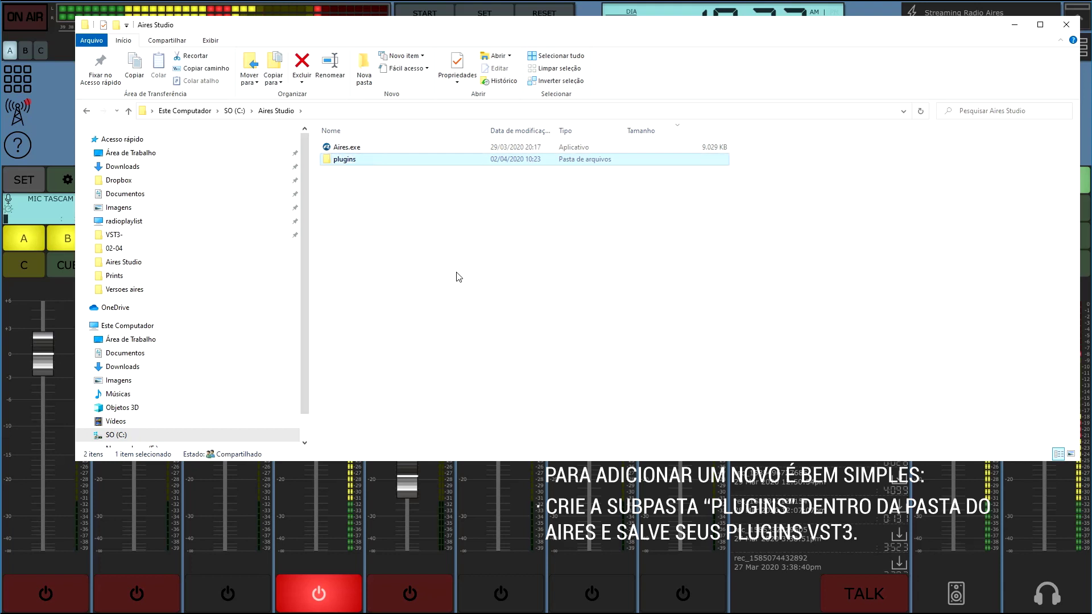
{"action": "left_click", "coordinate": [407, 241]}
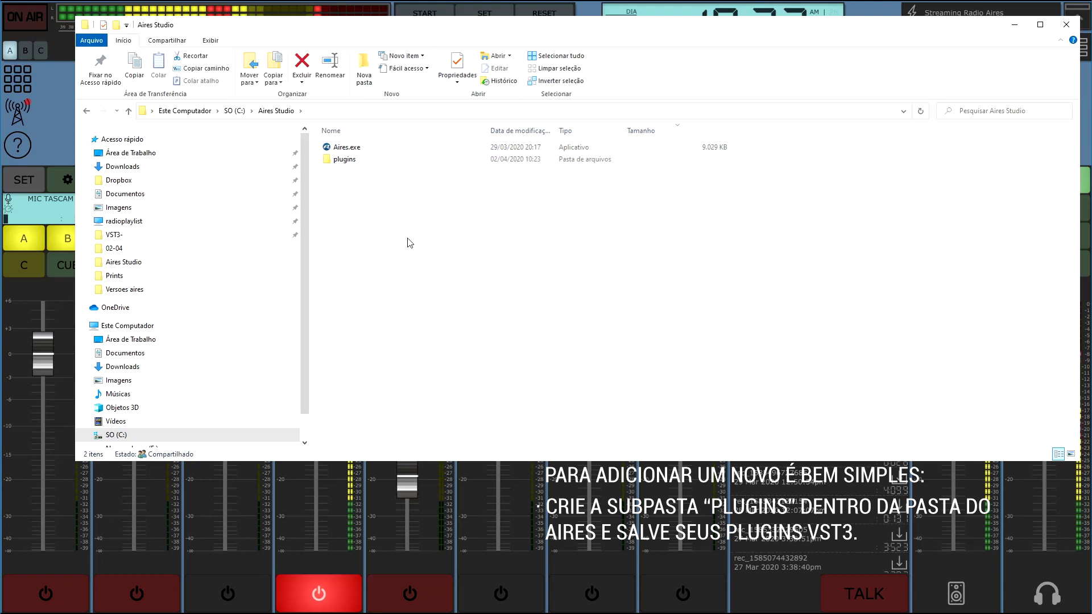
Step: Copy all the .vst3 files from the VST3- folder into the plugins folder of Aires Studio
{"action": "left_click", "coordinate": [120, 238]}
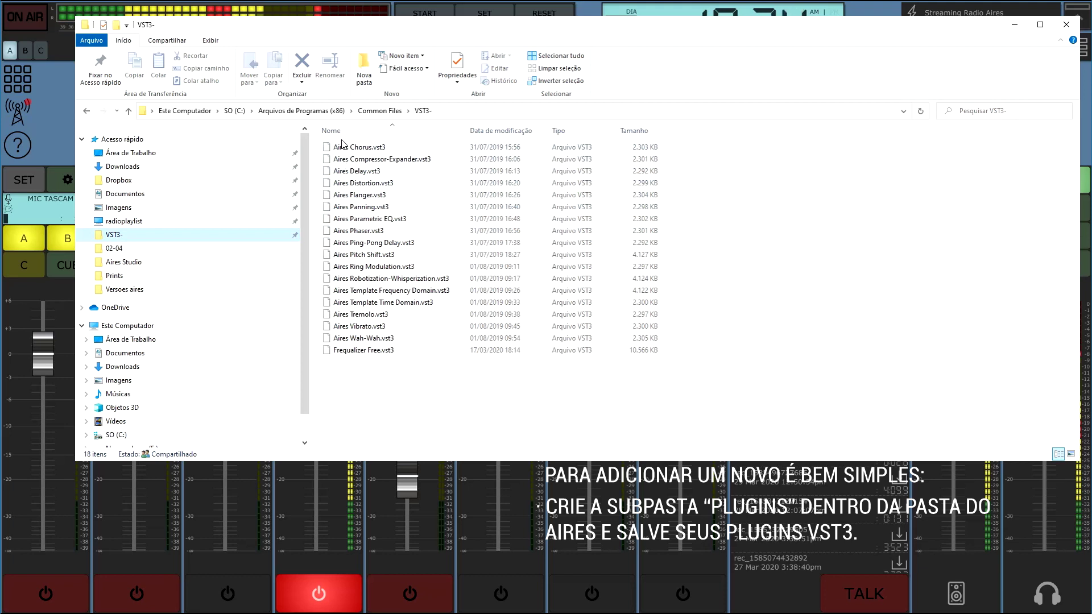
{"action": "left_click", "coordinate": [343, 147]}
{"action": "left_click", "coordinate": [372, 350], "text": "shift"}
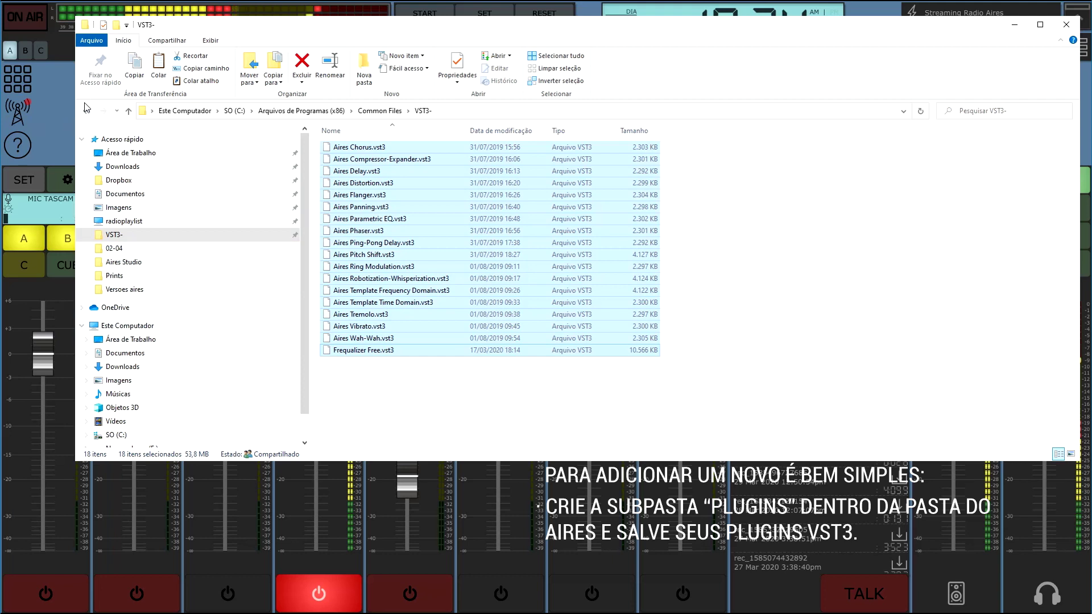
{"action": "left_click", "coordinate": [123, 262]}
{"action": "left_click", "coordinate": [345, 159]}
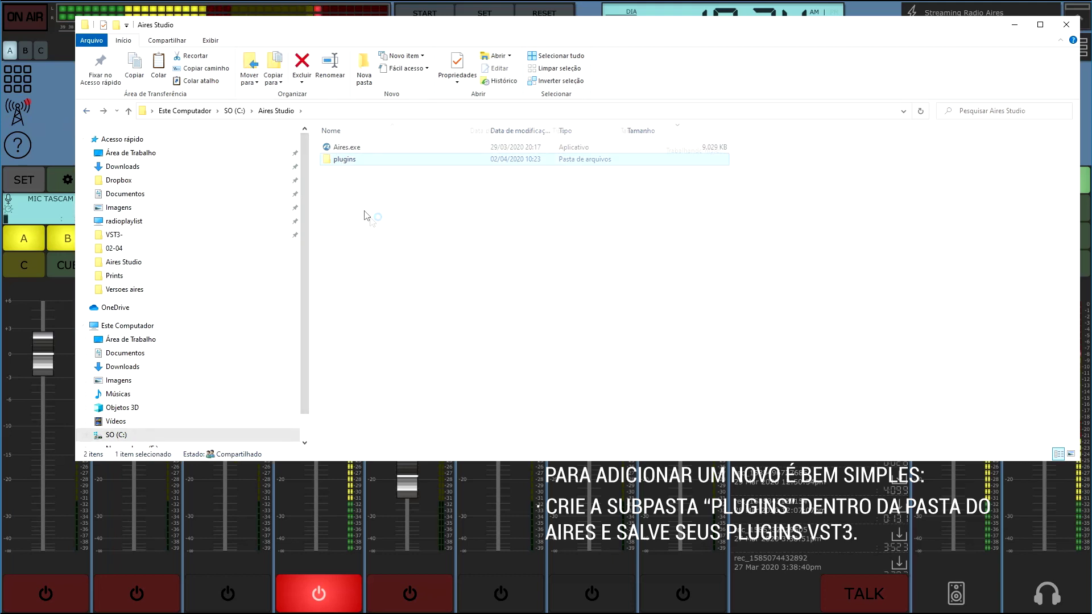
{"action": "right_click", "coordinate": [371, 221]}
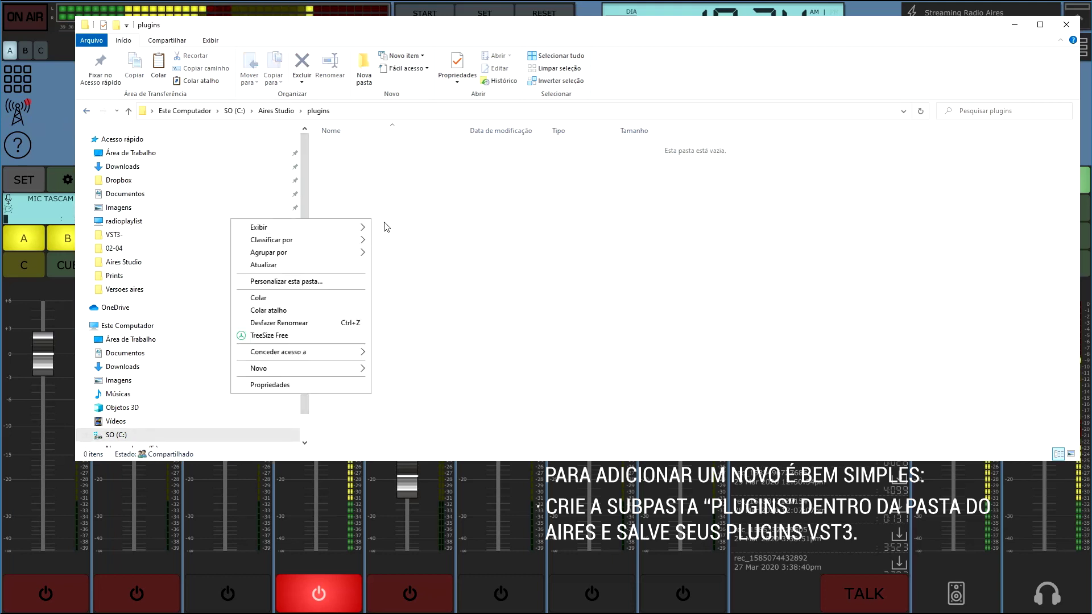
{"action": "left_click", "coordinate": [276, 298]}
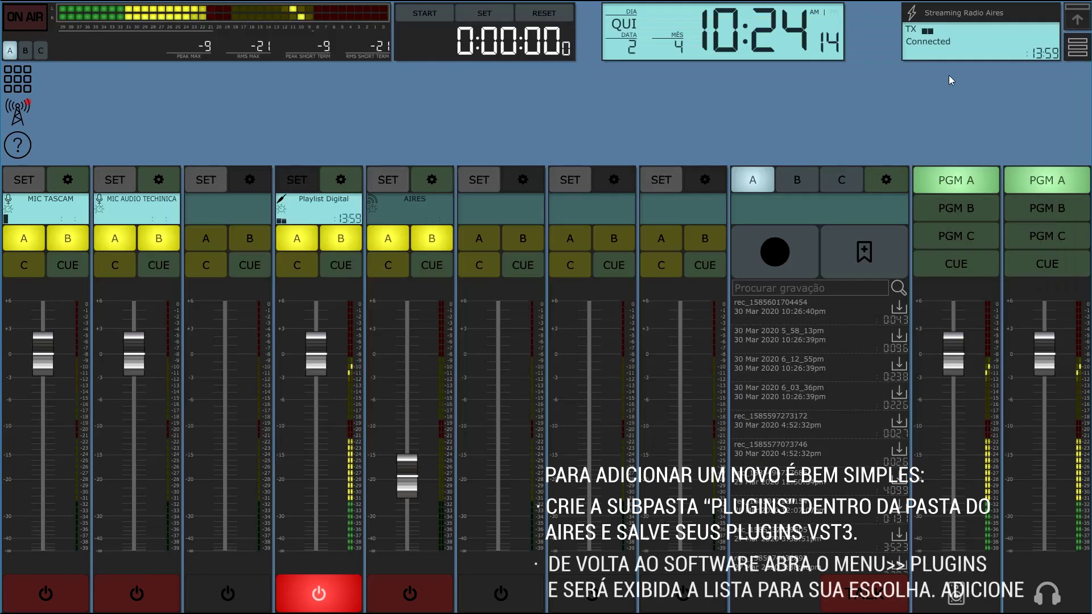
Step: Add the Aires Phaser plugin to the Aires Studio plugin list
{"action": "left_click", "coordinate": [1077, 47]}
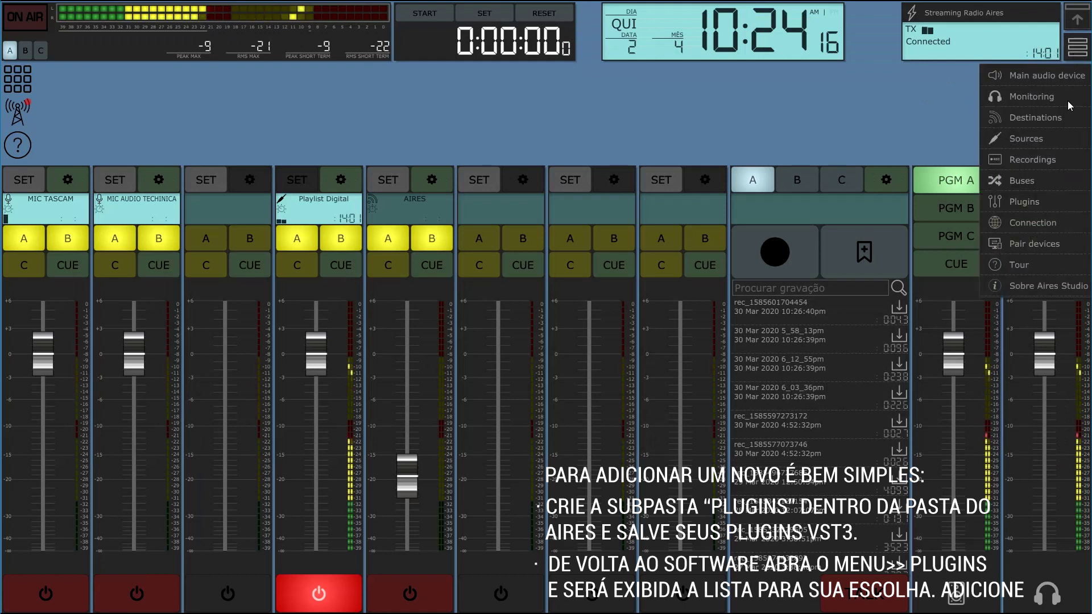
{"action": "left_click", "coordinate": [1036, 201]}
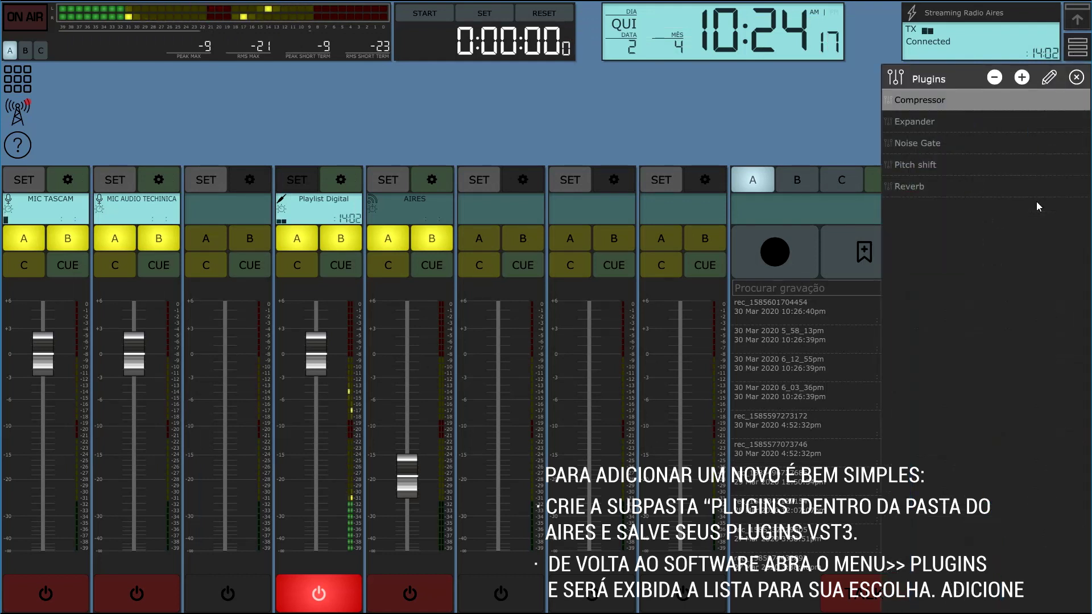
{"action": "left_click", "coordinate": [1017, 81]}
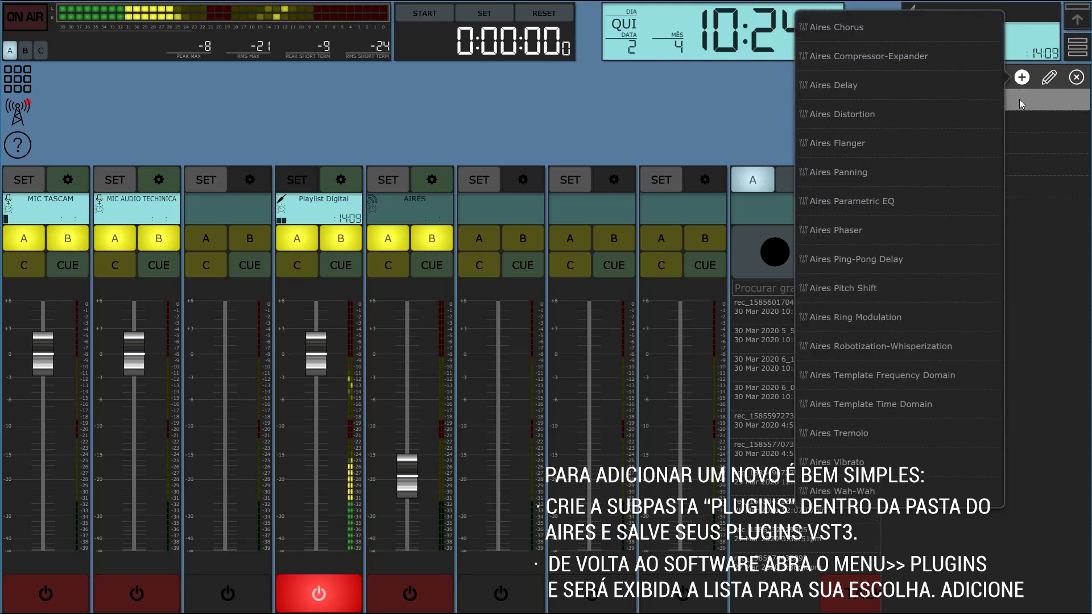
{"action": "left_click", "coordinate": [845, 231]}
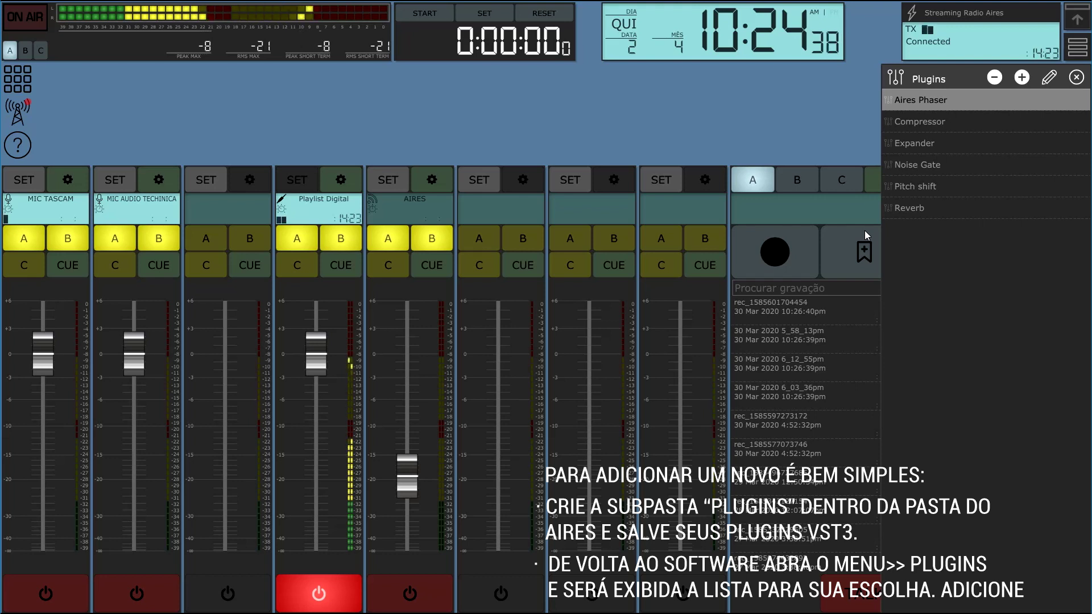
Step: Add the Aires Pitch Shift and Aires Compressor-Expander plugins to the Aires Studio plugin list
{"action": "left_click", "coordinate": [1022, 82]}
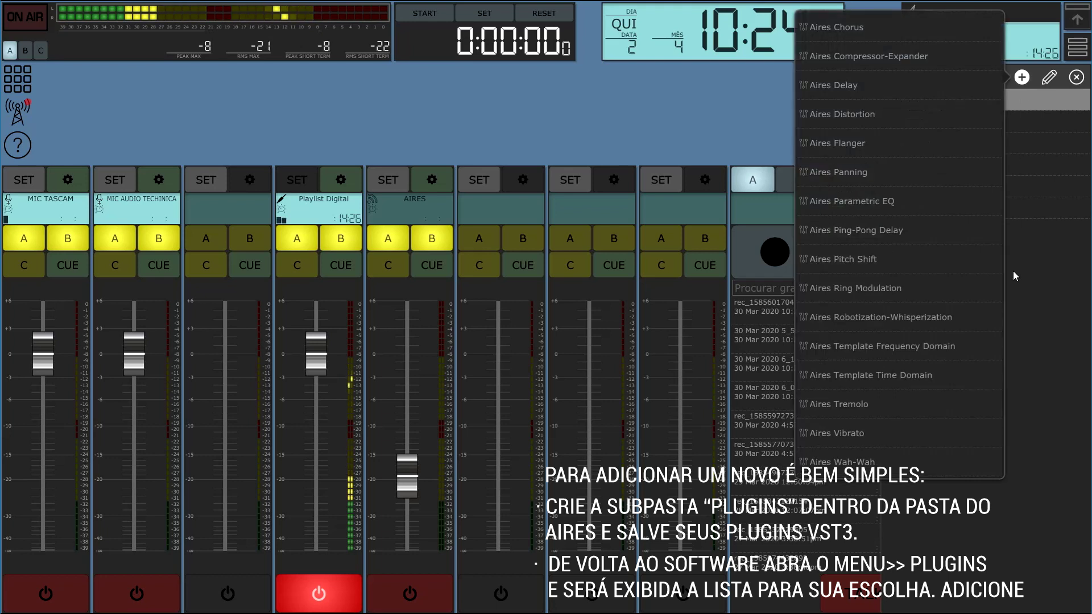
{"action": "left_click", "coordinate": [863, 263]}
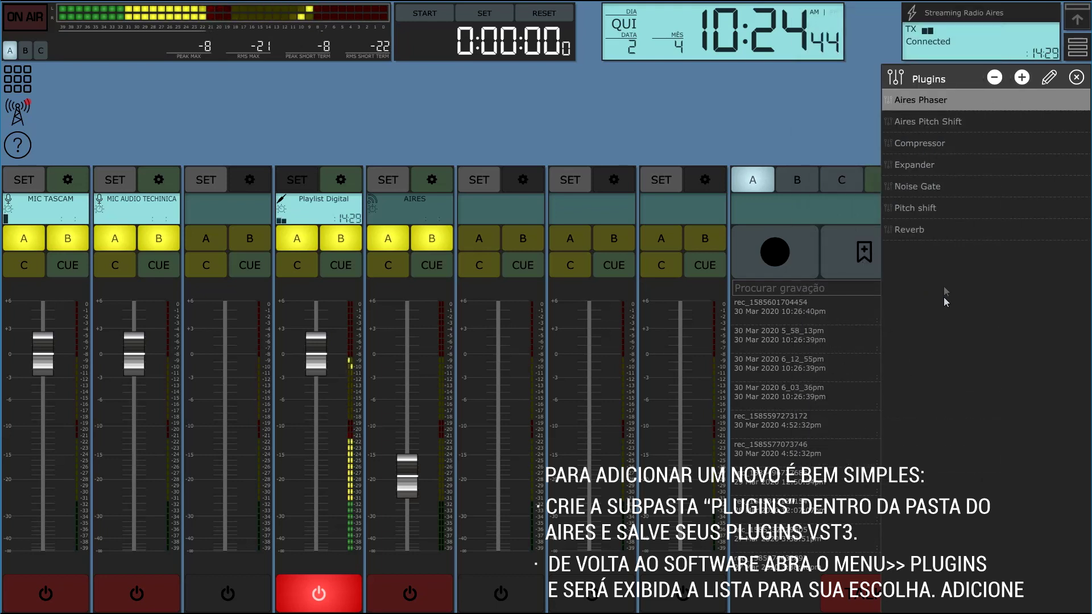
{"action": "left_click", "coordinate": [1021, 83]}
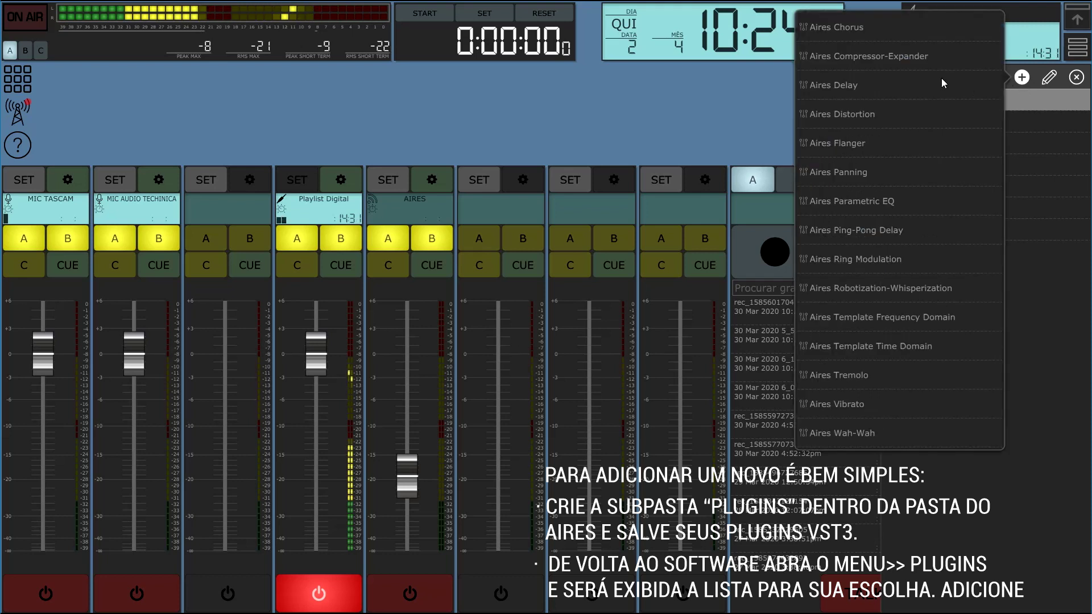
{"action": "left_click", "coordinate": [916, 57]}
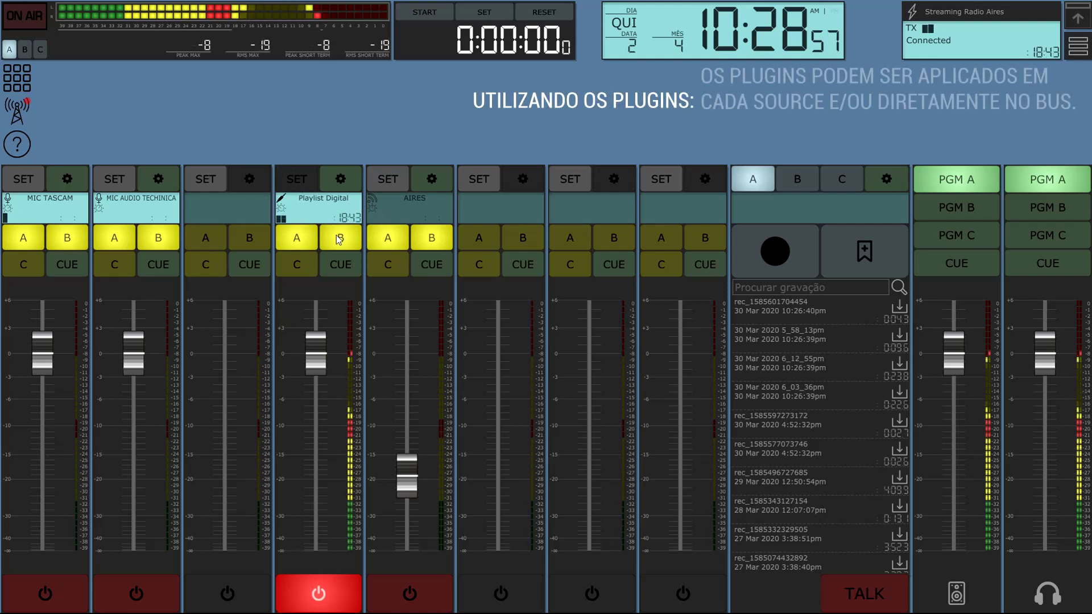
Step: View the plugins selectable in the Playlist Digital channel's fader settings, then close them without choosing one
{"action": "left_click", "coordinate": [330, 180]}
{"action": "left_click", "coordinate": [266, 117]}
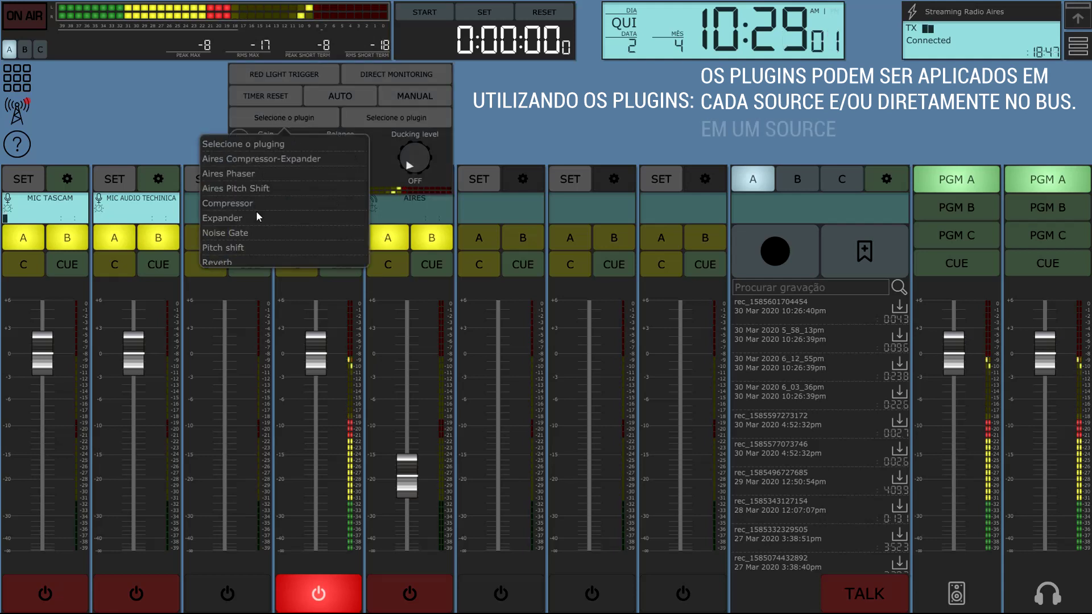
{"action": "left_click", "coordinate": [473, 136]}
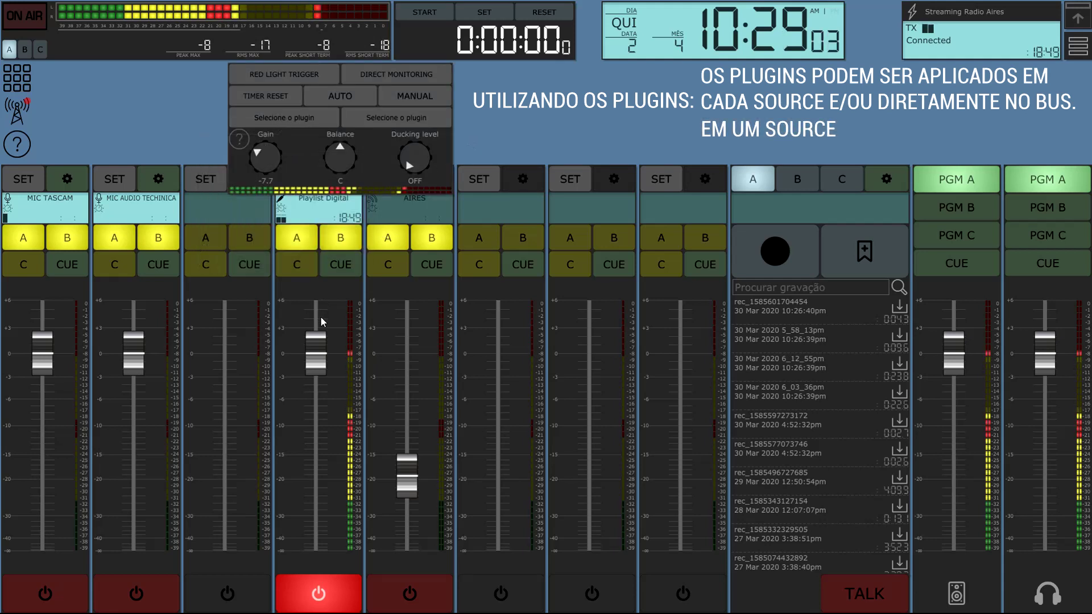
{"action": "left_click", "coordinate": [504, 124]}
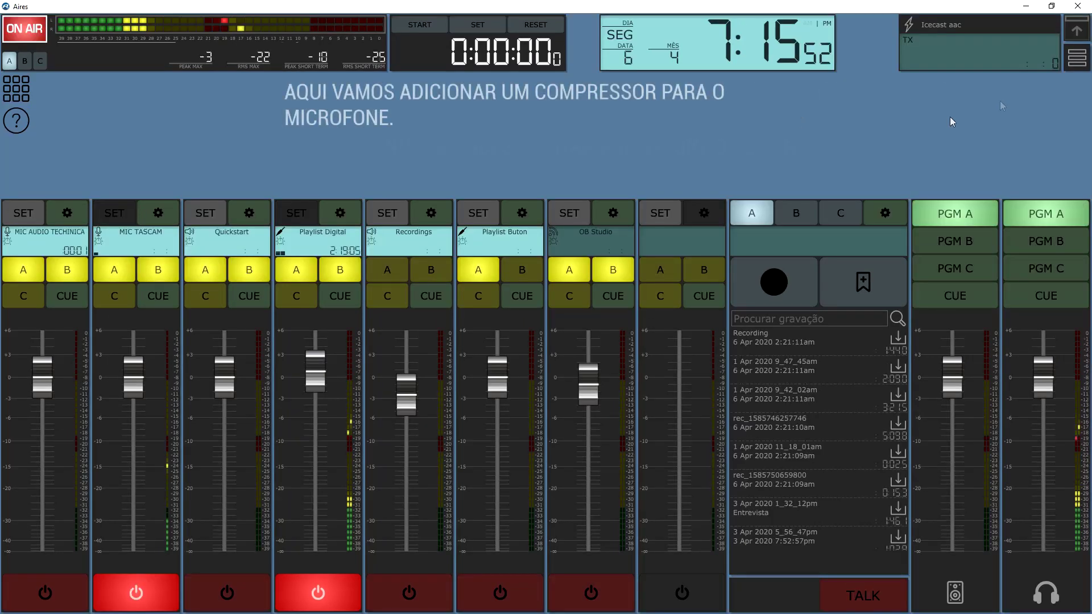
Step: Edit the MIC TASCAM source and replace its Compressor plugin with Aires Compressor-Expander
{"action": "left_click", "coordinate": [1076, 57]}
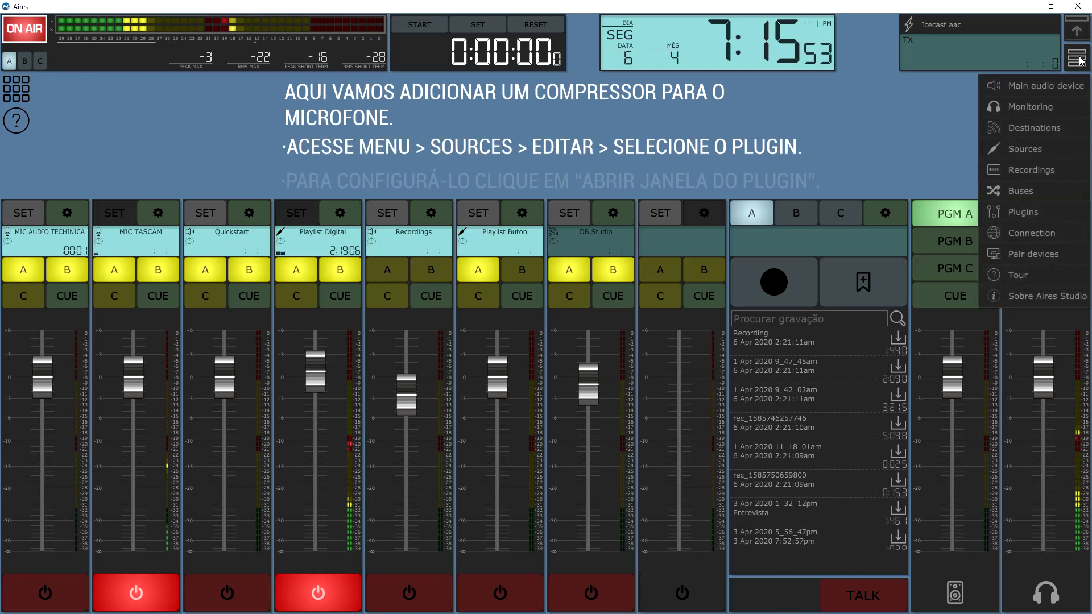
{"action": "left_click", "coordinate": [1035, 149]}
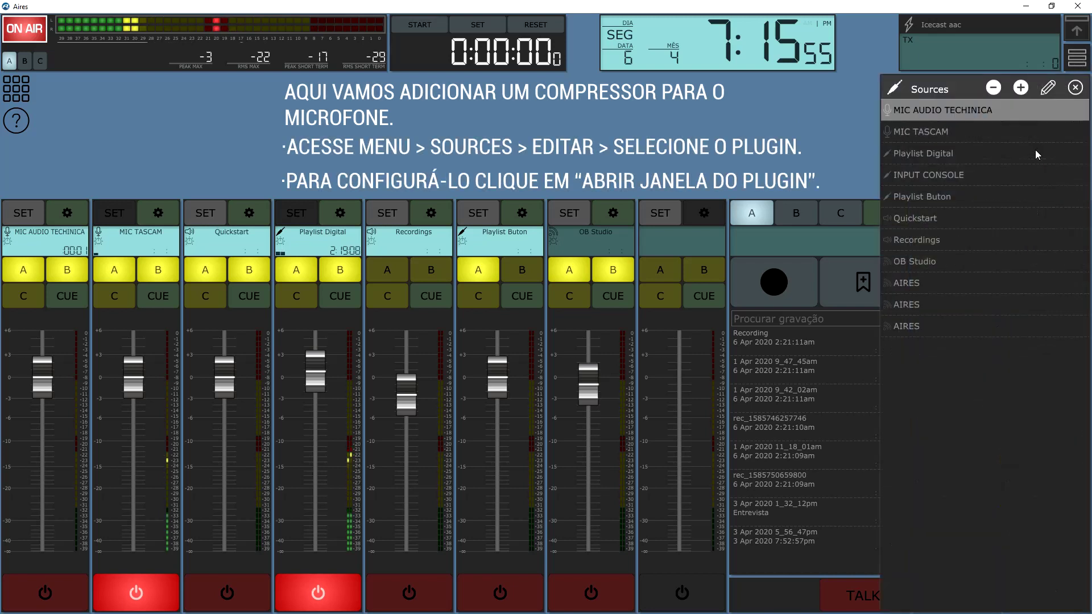
{"action": "left_click", "coordinate": [932, 131]}
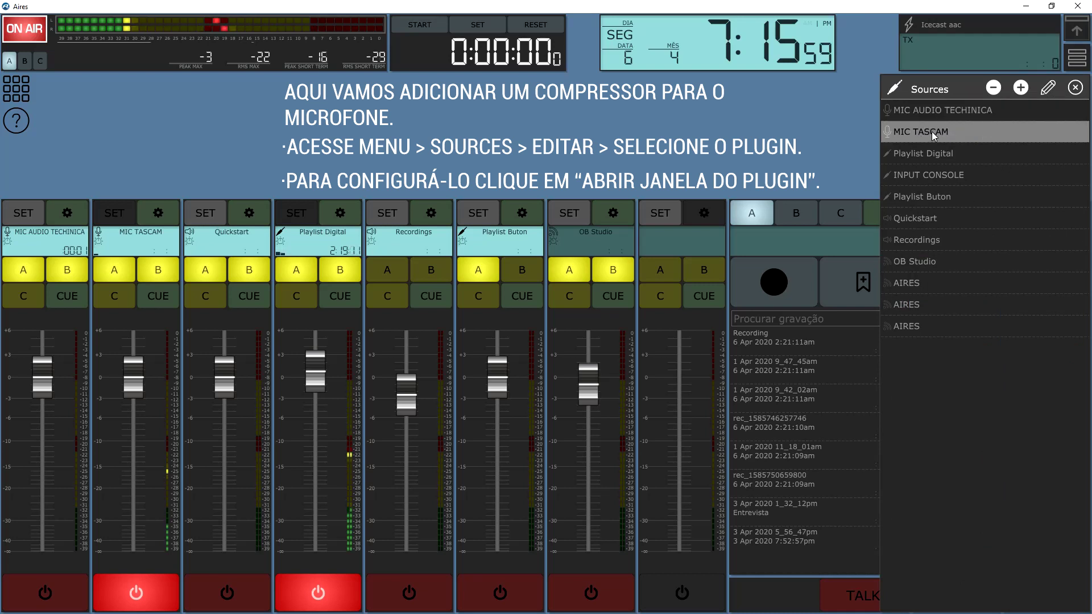
{"action": "left_click", "coordinate": [1047, 88]}
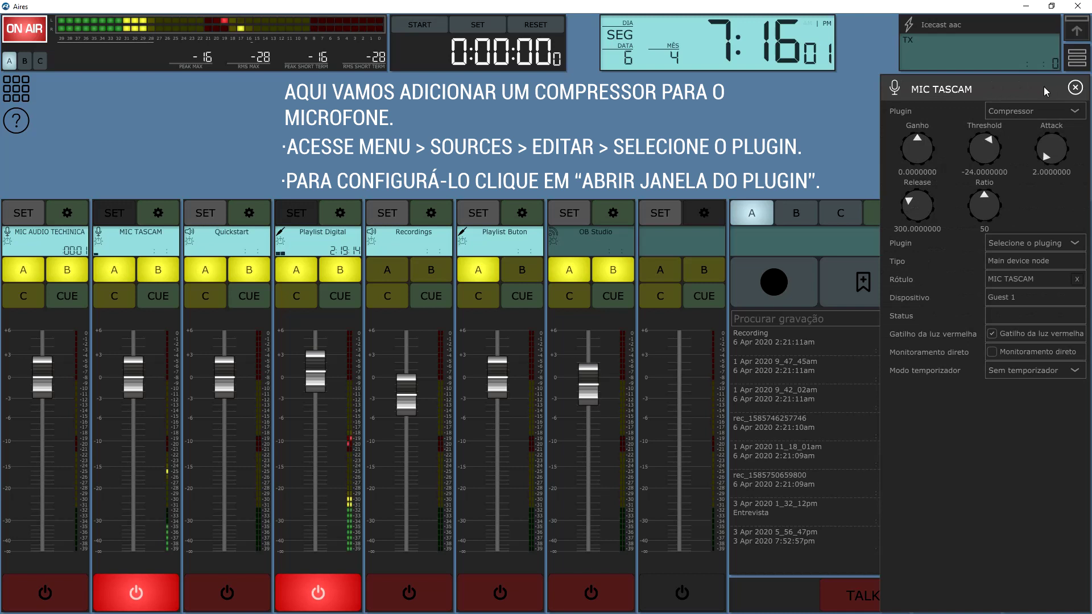
{"action": "left_click_drag", "start_coordinate": [987, 135], "coordinate": [975, 141]}
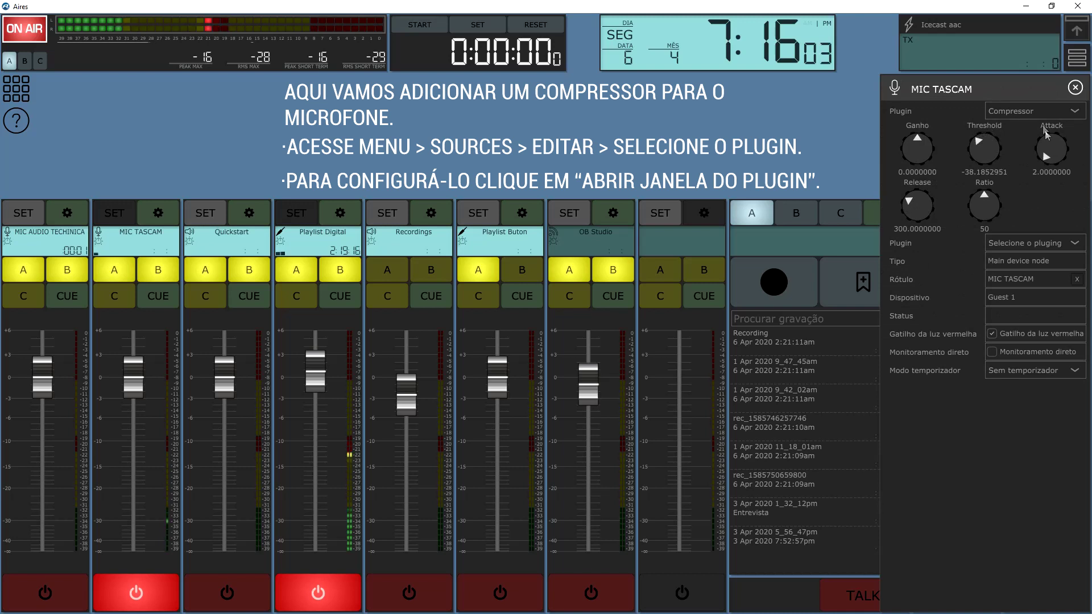
{"action": "left_click", "coordinate": [1044, 111]}
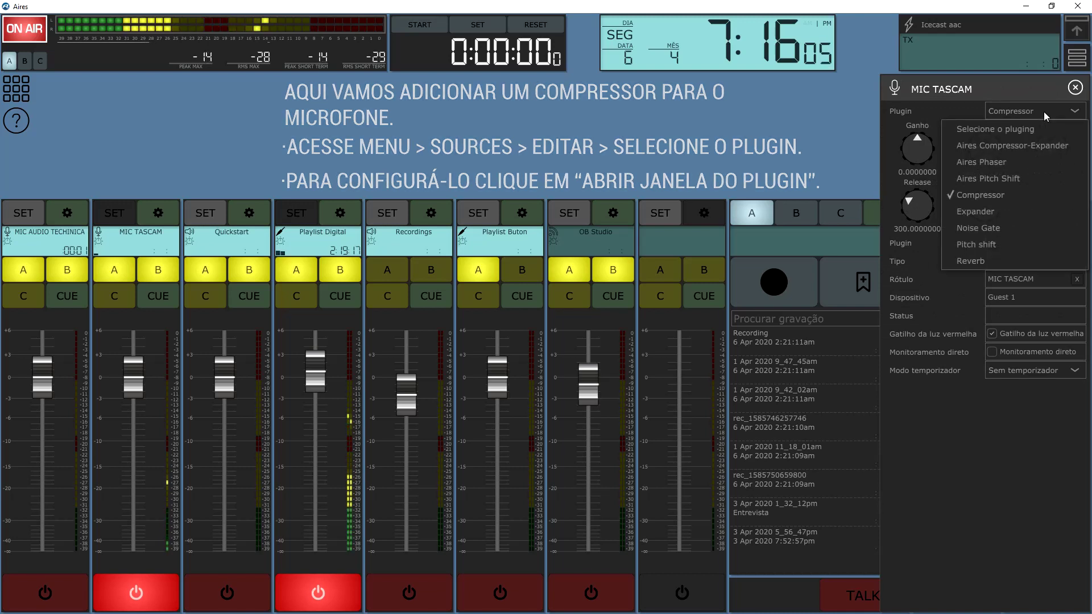
{"action": "left_click", "coordinate": [1046, 144]}
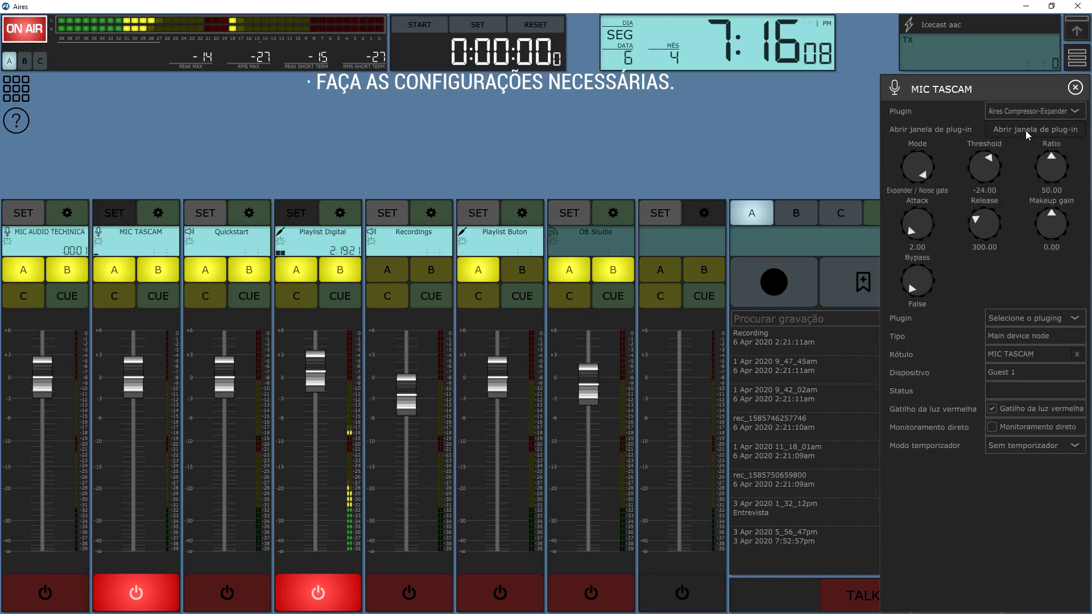
Step: Set the MIC TASCAM Compressor-Expander to threshold -30.00, ratio 73.27 and release 195.62, then close the source settings
{"action": "scroll", "coordinate": [982, 152], "scroll_direction": "down", "scroll_amount": 3}
{"action": "left_click_drag", "start_coordinate": [1053, 159], "coordinate": [1068, 164]}
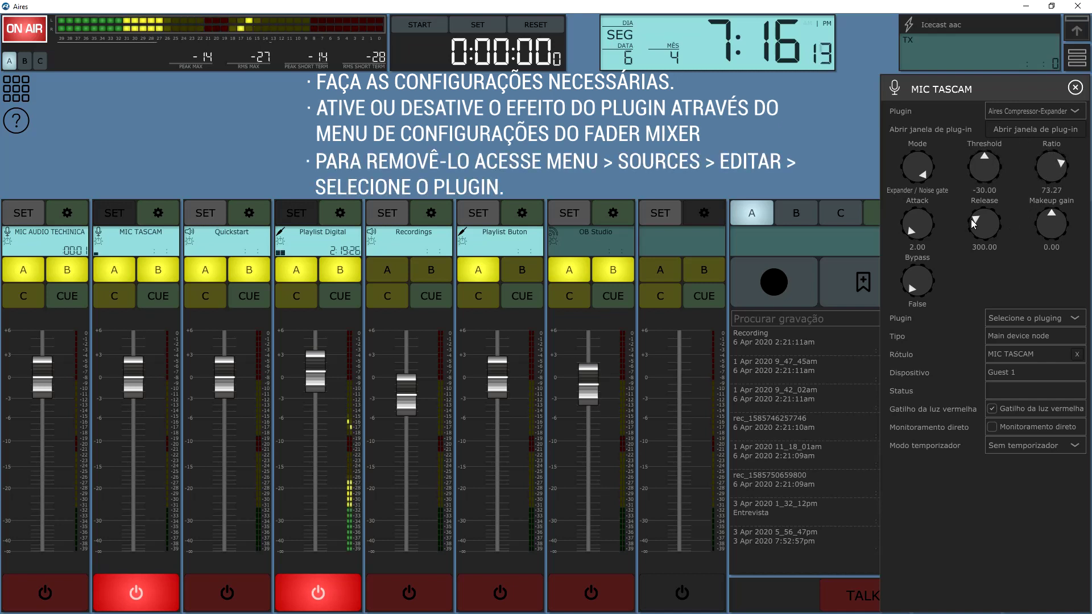
{"action": "left_click_drag", "start_coordinate": [975, 232], "coordinate": [976, 238]}
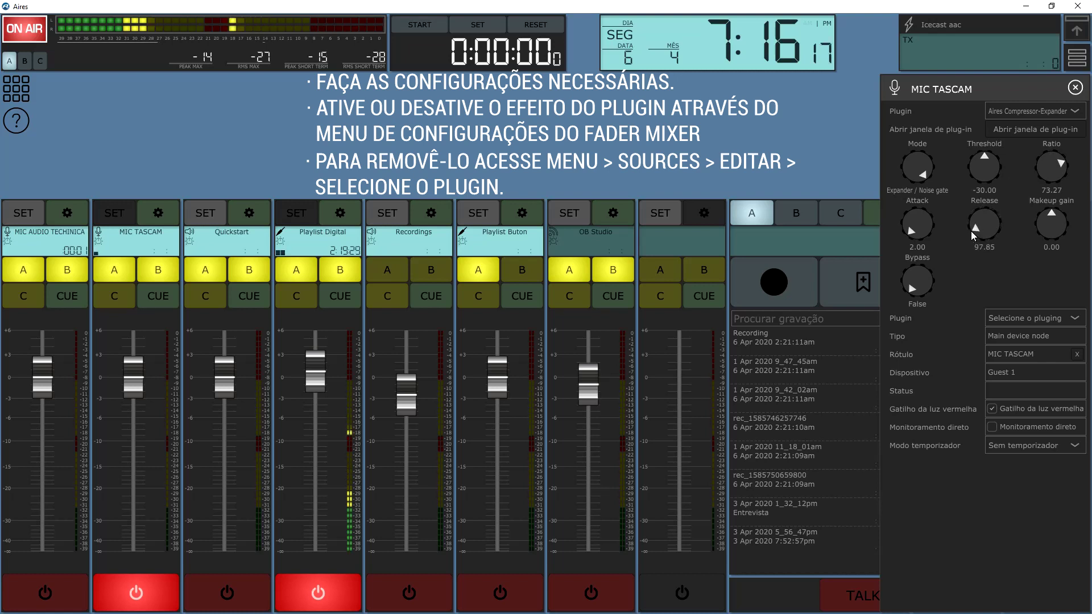
{"action": "left_click_drag", "start_coordinate": [974, 235], "coordinate": [976, 225]}
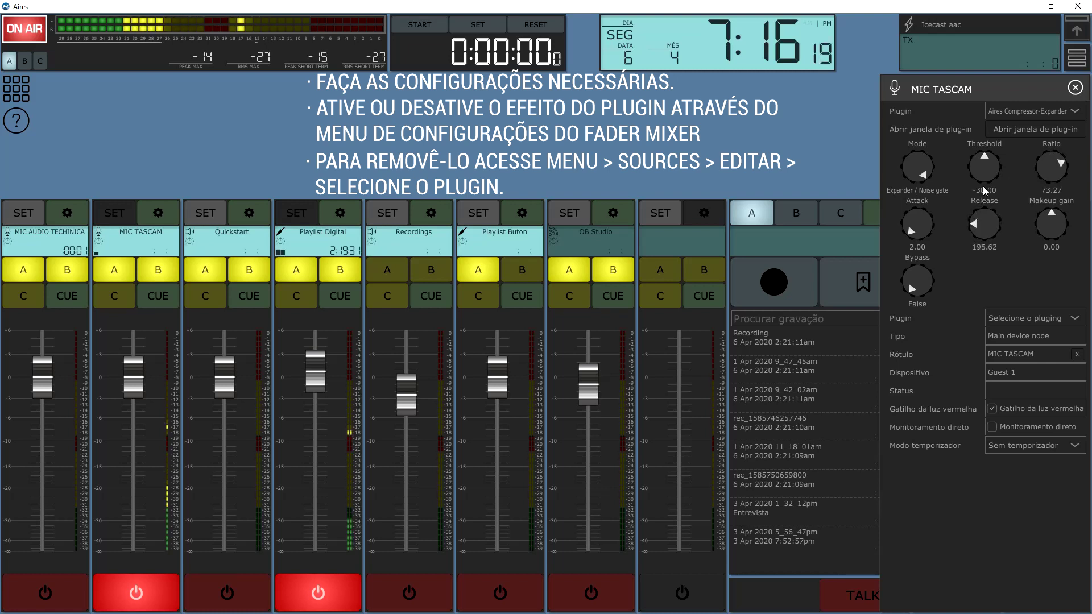
{"action": "left_click", "coordinate": [1075, 86]}
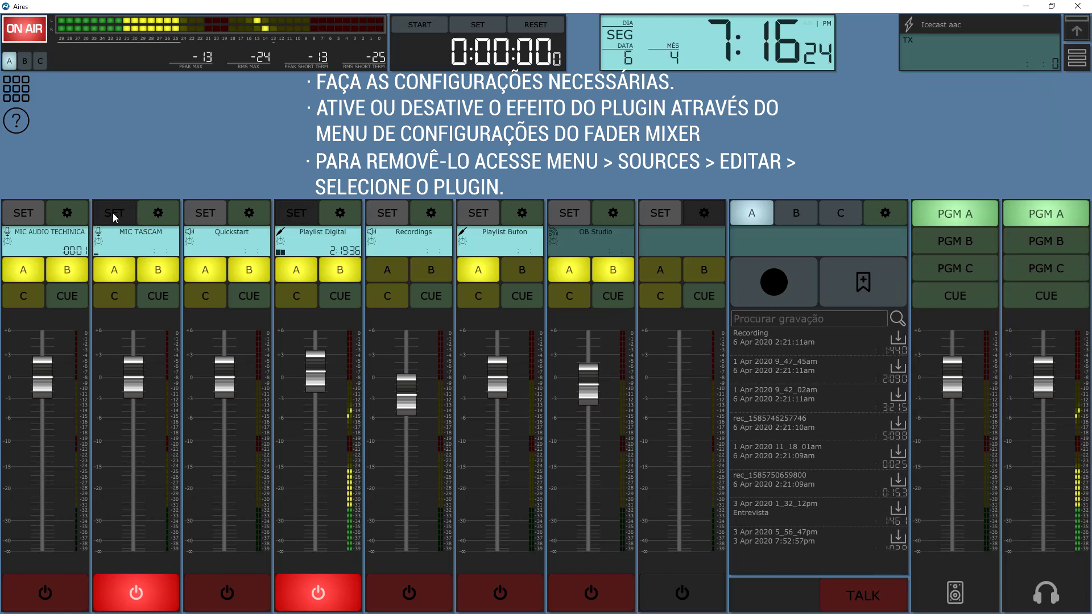
Step: Toggle the Aires Compressor-Expander effect in the MIC TASCAM channel's fader settings
{"action": "left_click", "coordinate": [161, 215]}
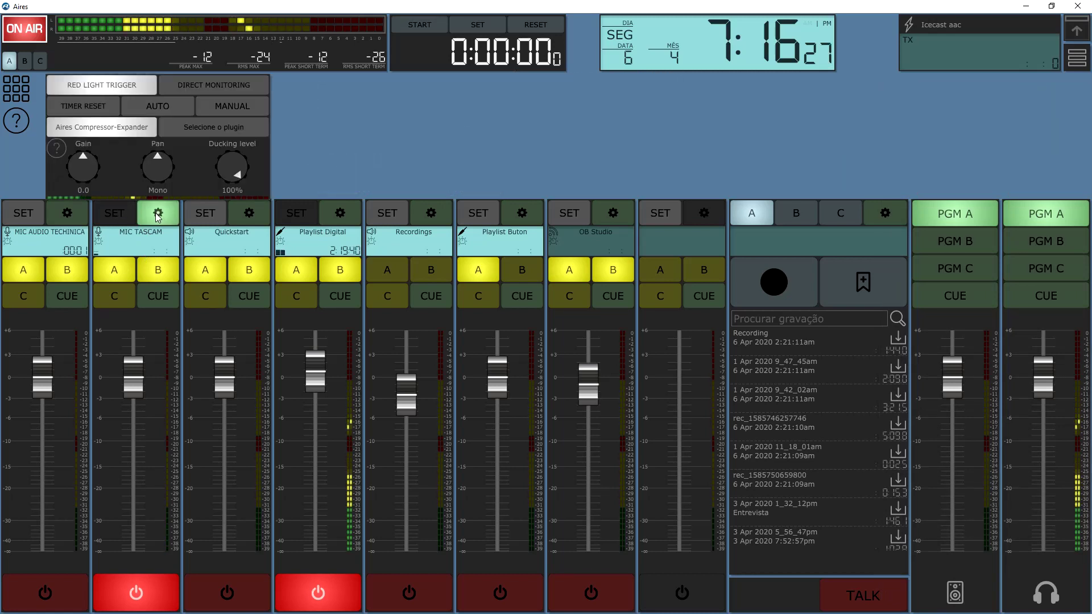
{"action": "left_click", "coordinate": [108, 129]}
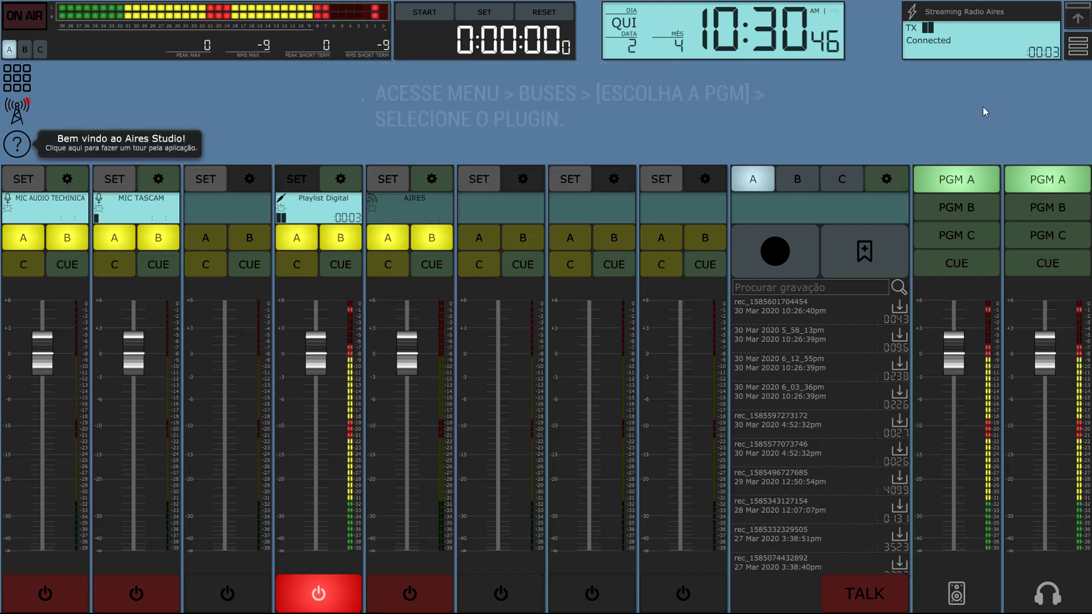
Step: Edit the PGM A bus and replace its Aires Pitch Shift plugin with Aires Phaser
{"action": "left_click", "coordinate": [1079, 44]}
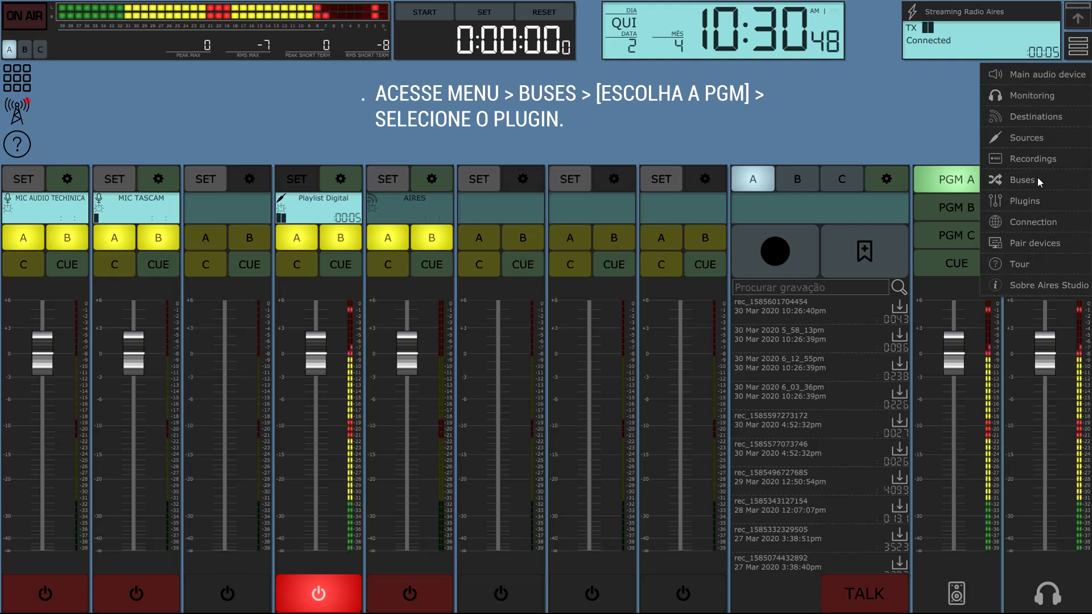
{"action": "left_click", "coordinate": [1022, 180]}
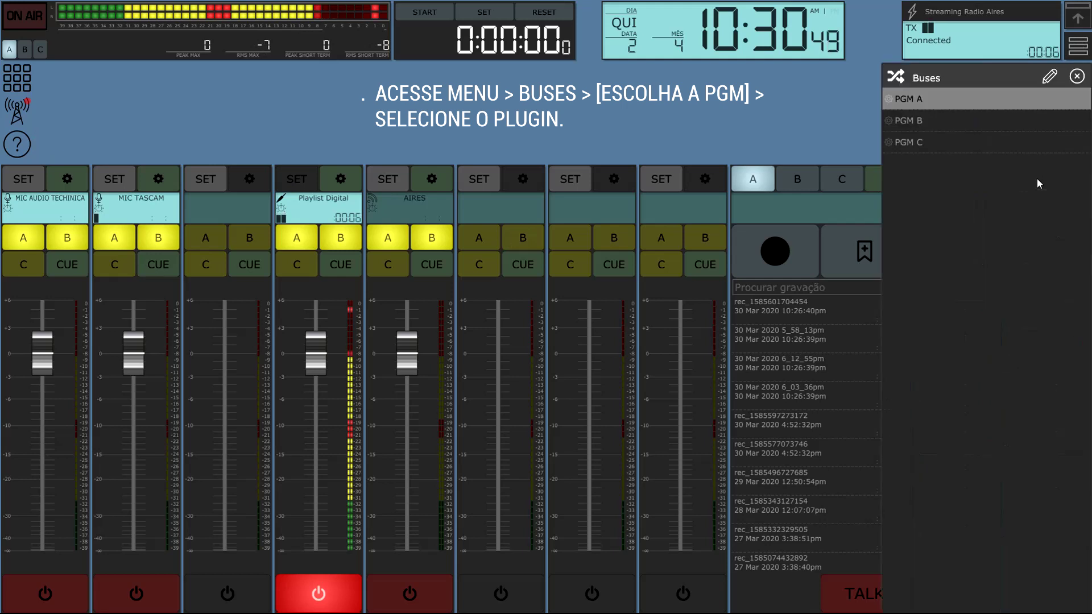
{"action": "left_click", "coordinate": [1047, 80]}
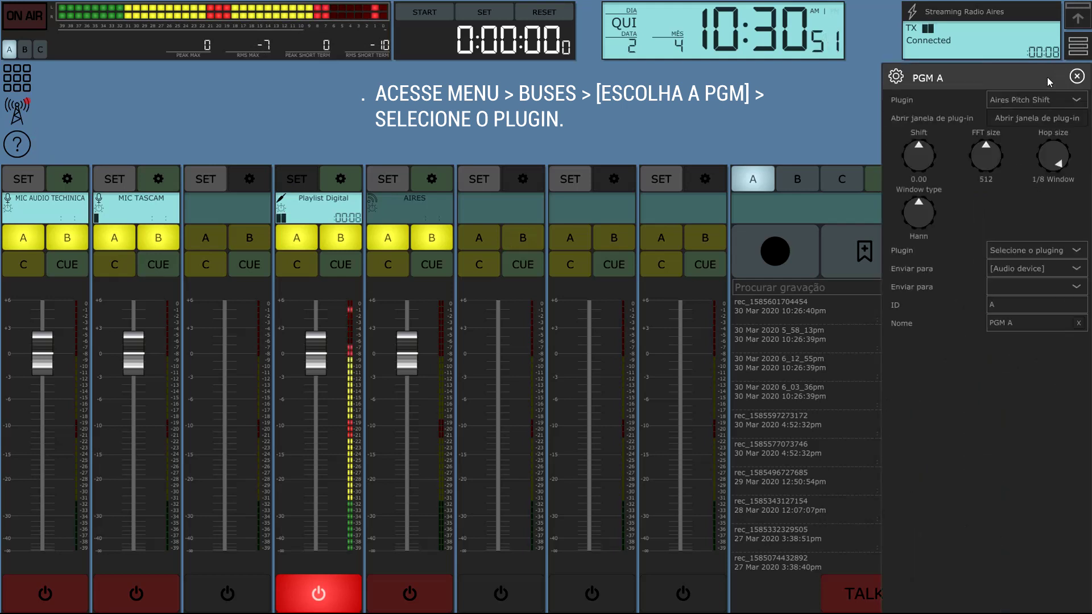
{"action": "left_click", "coordinate": [1060, 105]}
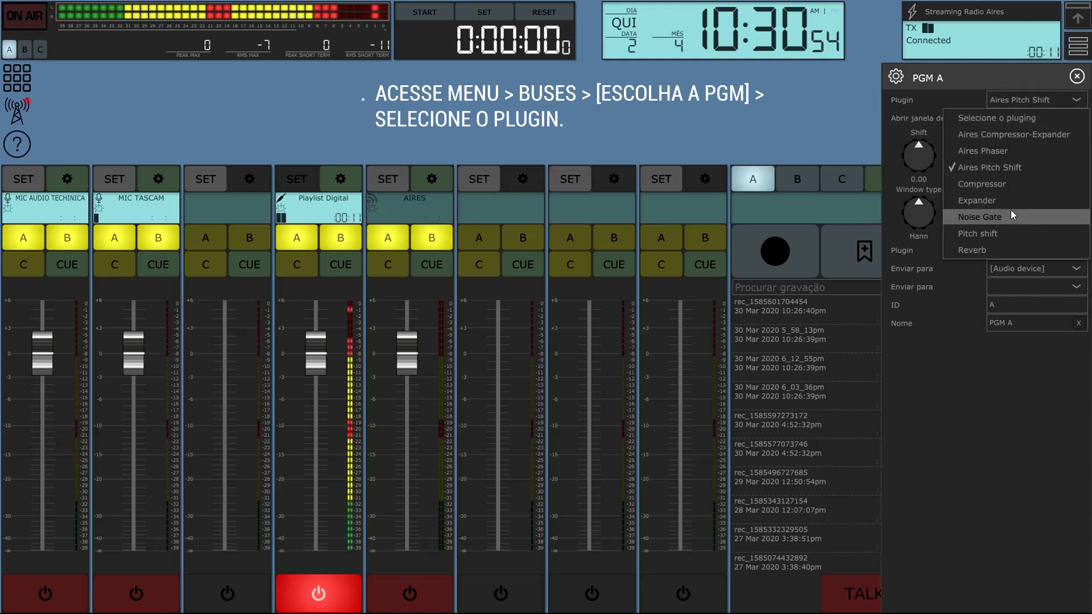
{"action": "left_click", "coordinate": [1025, 155]}
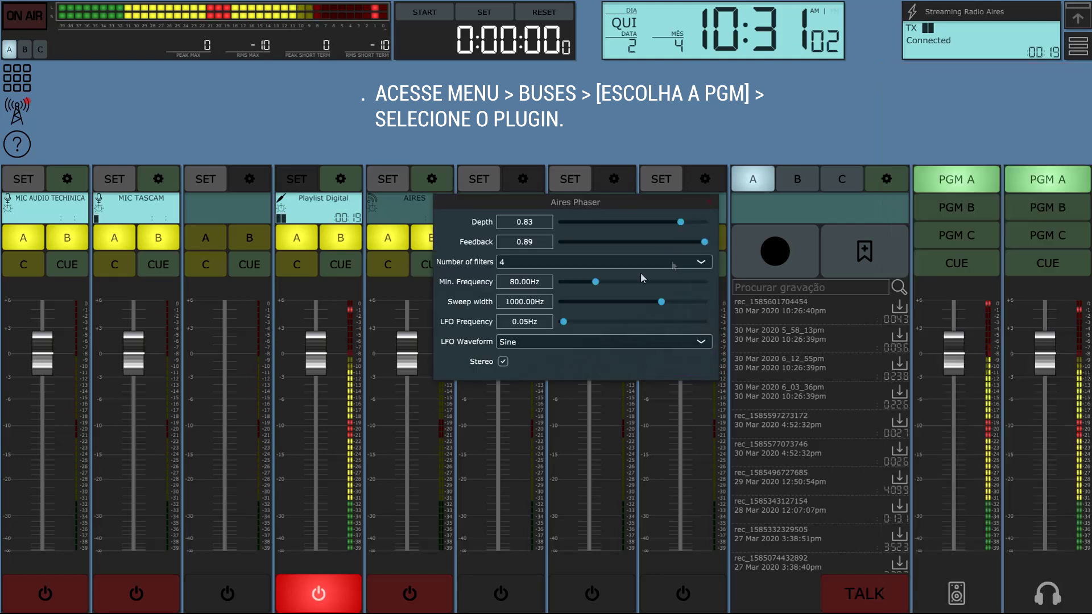
Step: Set the Aires Phaser's minimum frequency to 217.03 Hz and its LFO waveform to Triangle, then close the plugin window
{"action": "left_click_drag", "start_coordinate": [600, 281], "coordinate": [628, 281]}
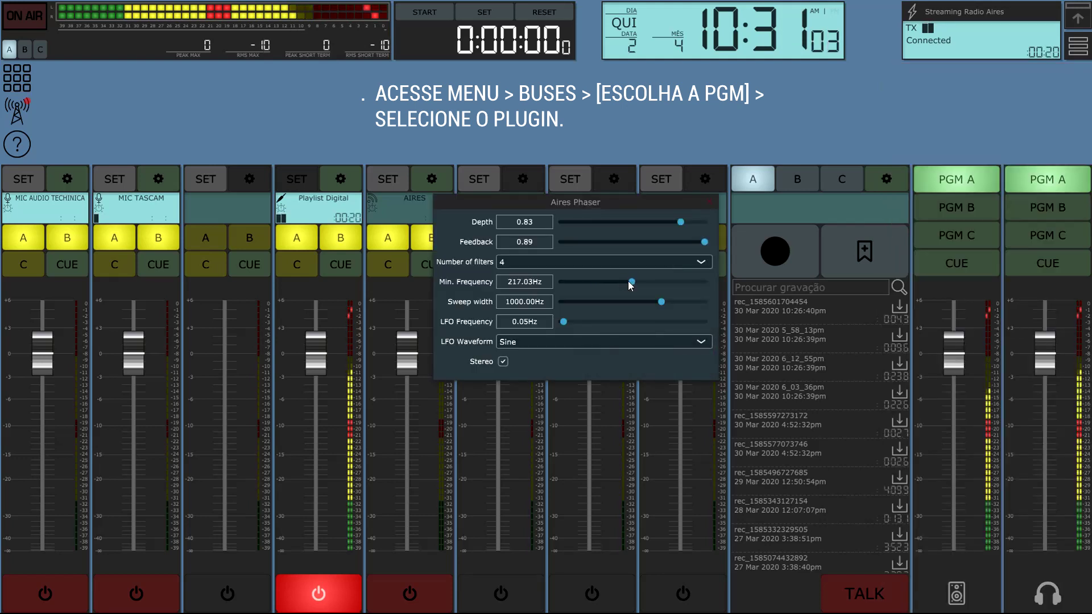
{"action": "left_click", "coordinate": [545, 342]}
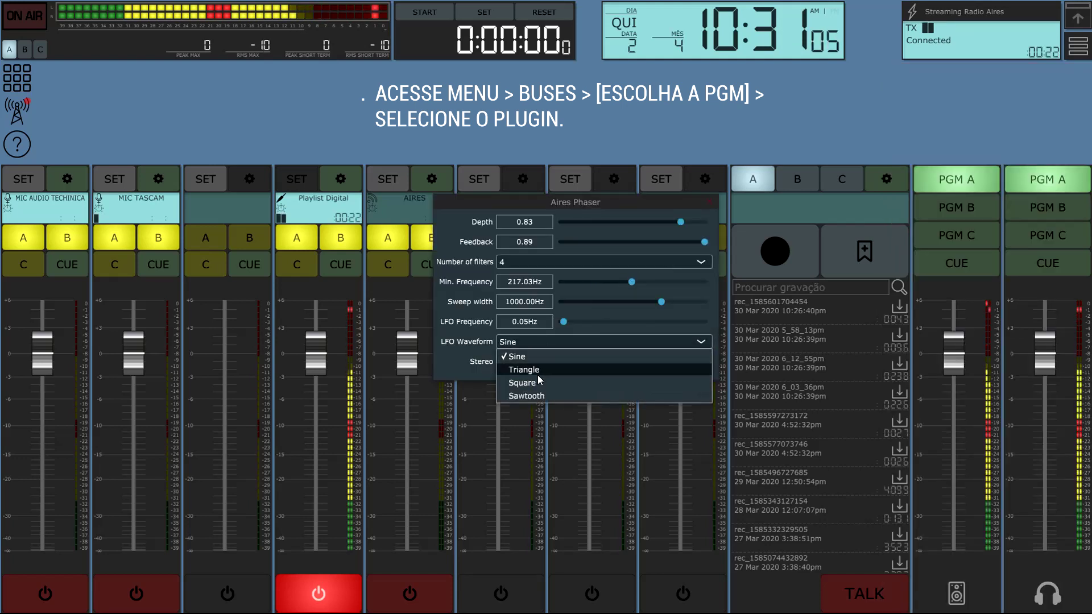
{"action": "left_click", "coordinate": [536, 370]}
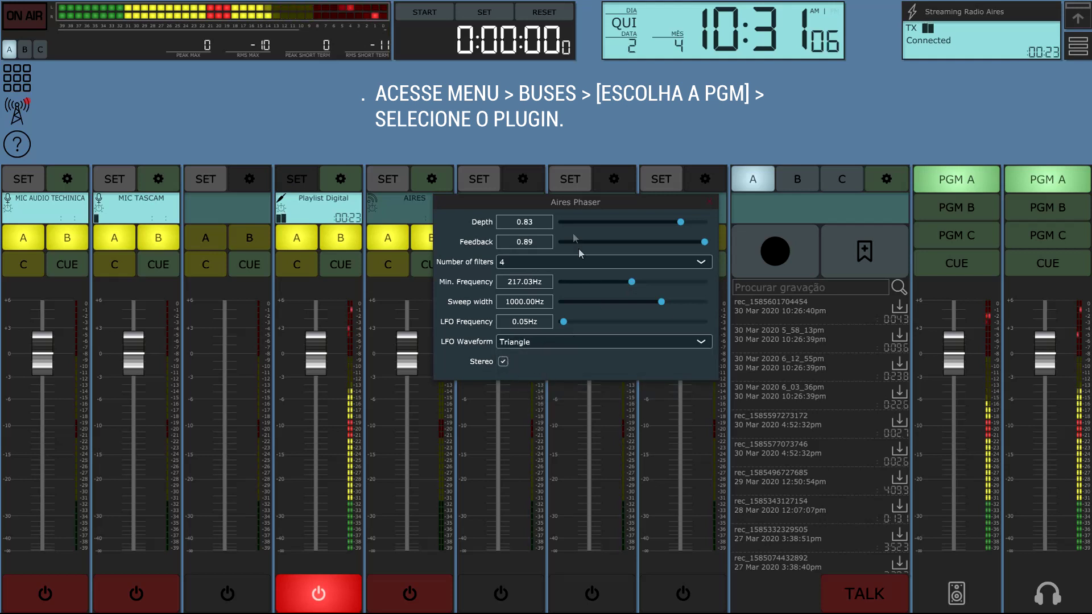
{"action": "left_click", "coordinate": [706, 203]}
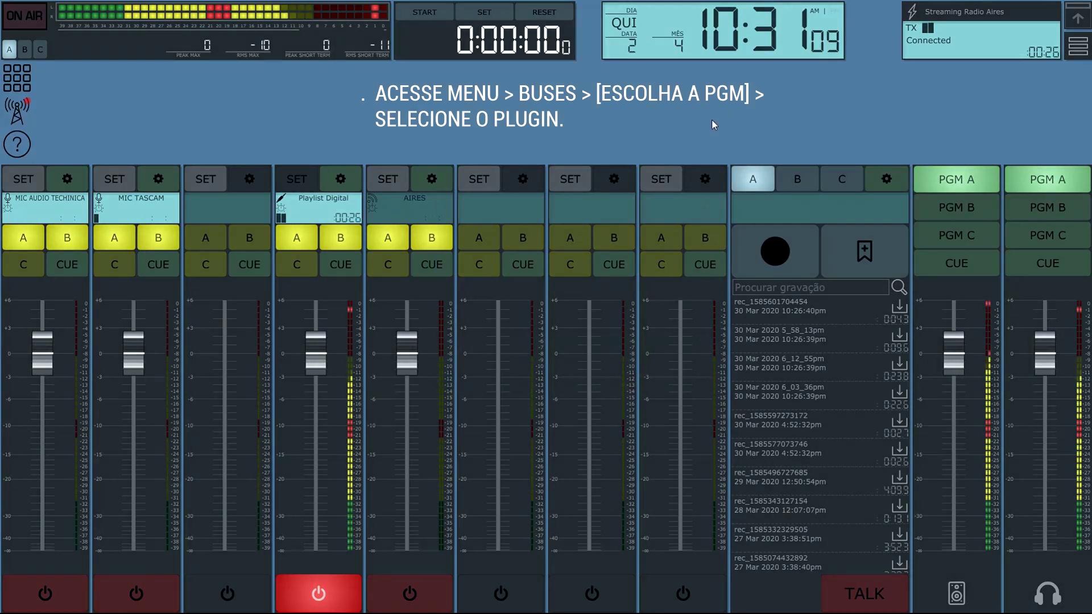